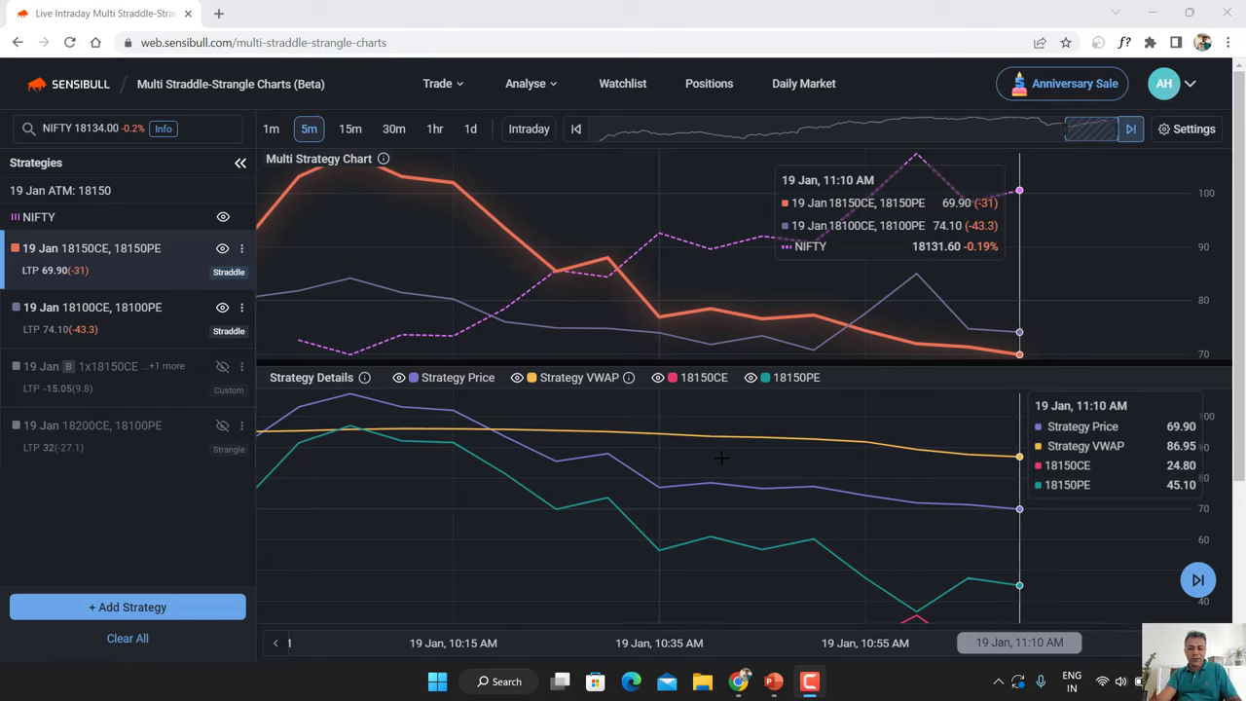
Step: Bring up the Windows task switcher over the Sensibull straddle charts
{"action": "key", "text": "alt+Tab"}
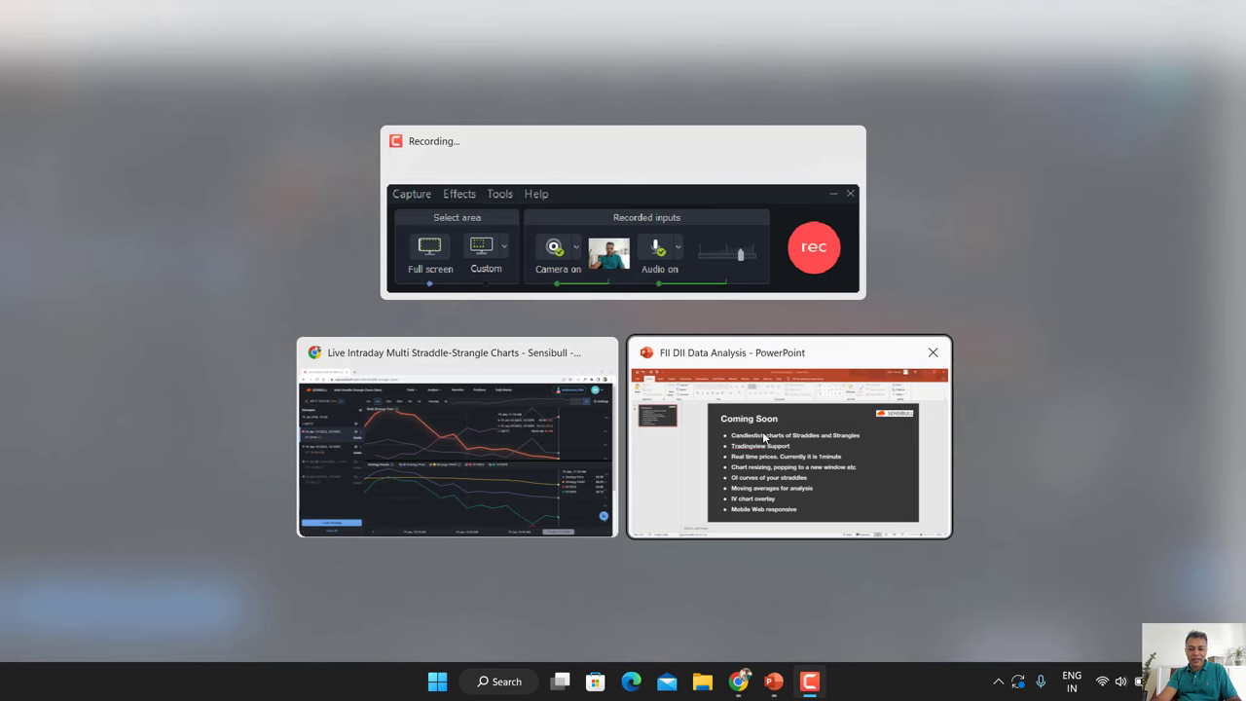
Step: Present PowerPoint's Coming Soon slide, then switch back to the Sensibull charts in Chrome
{"action": "left_click", "coordinate": [778, 471]}
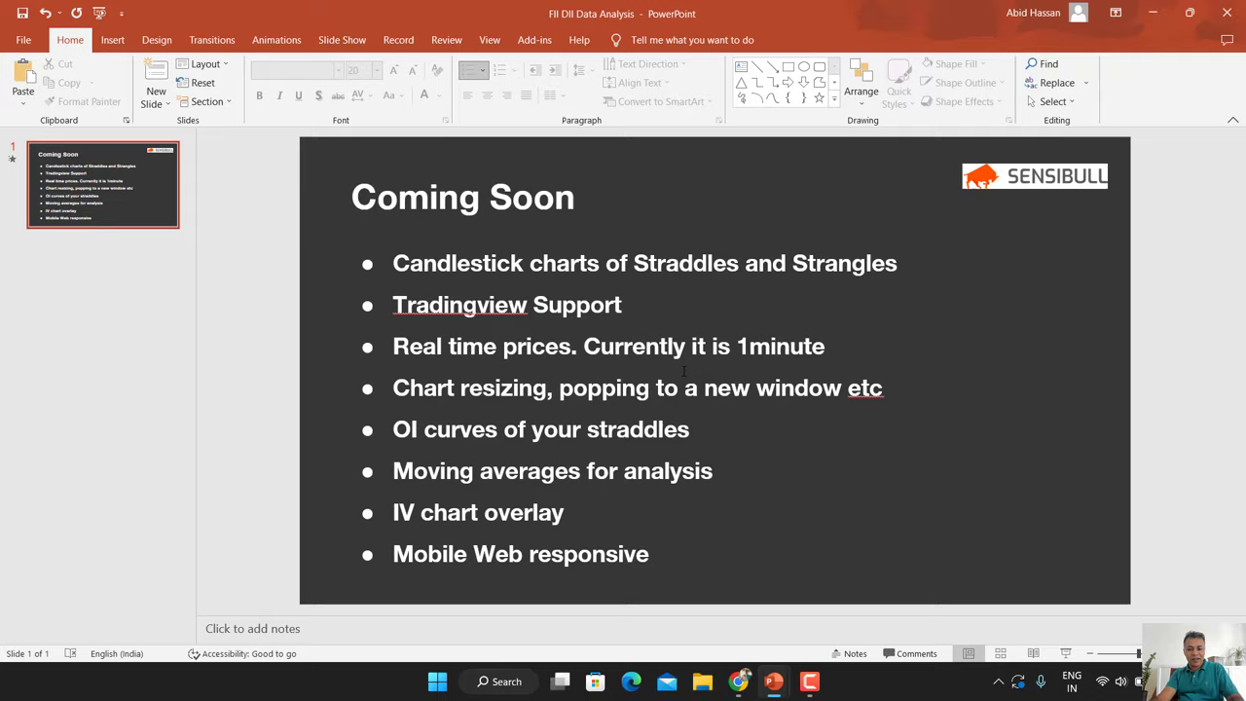
{"action": "key", "text": "F5"}
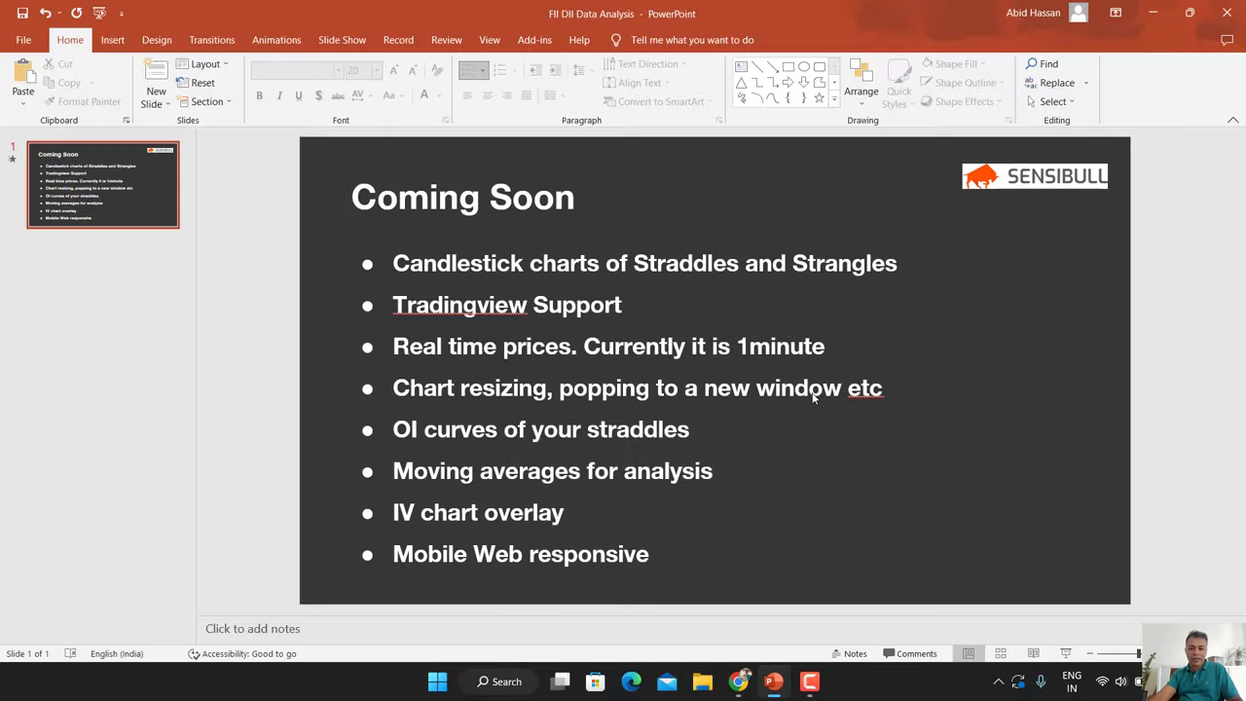
{"action": "key", "text": "alt+Tab"}
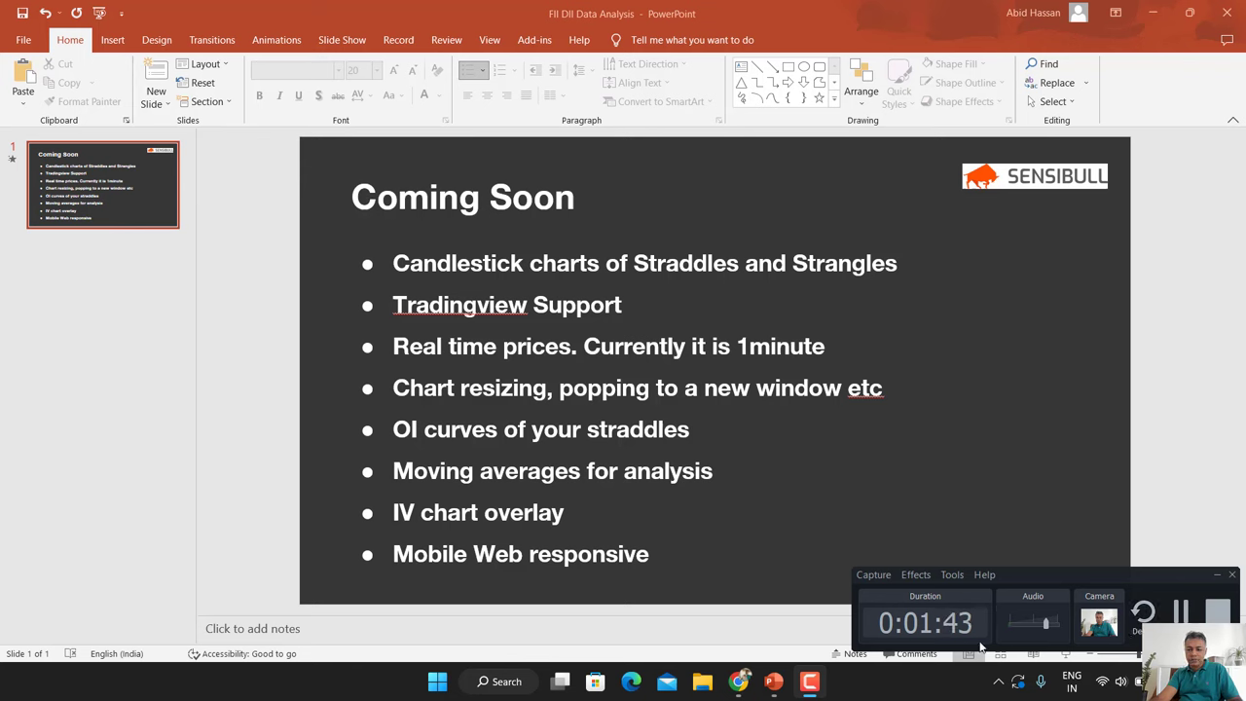
{"action": "key", "text": "alt+Tab"}
{"action": "key", "text": "Tab"}
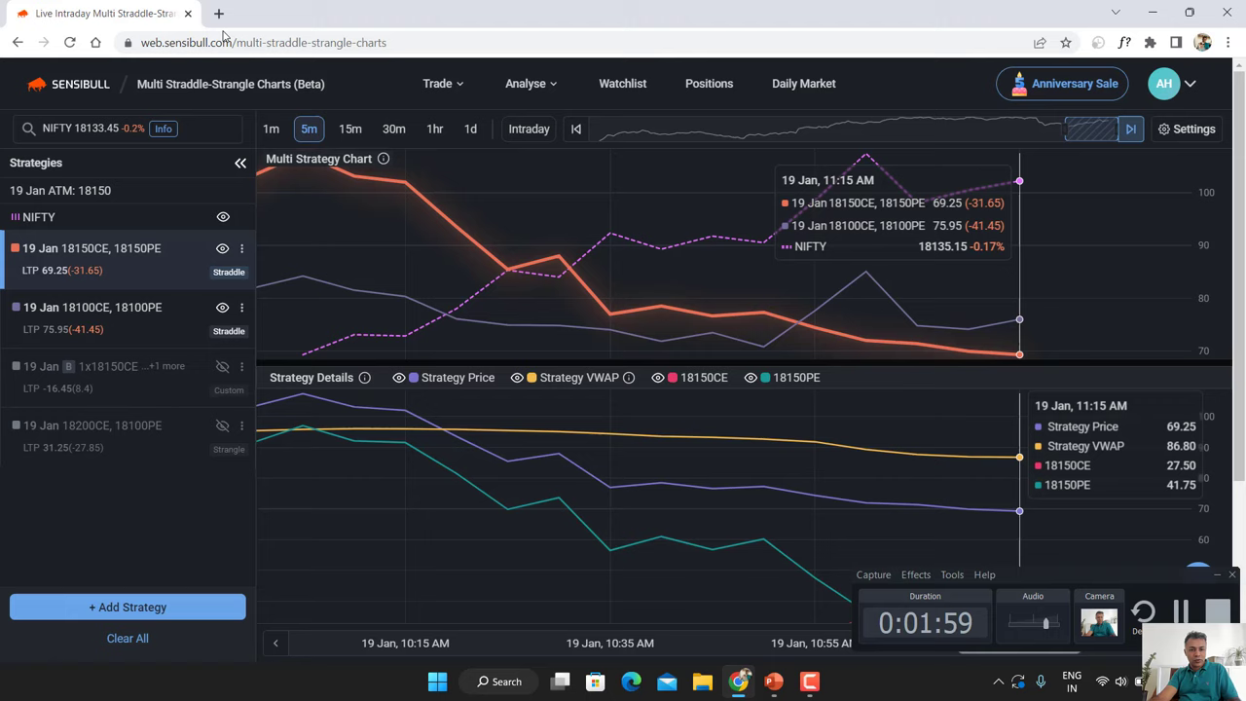
{"action": "left_click", "coordinate": [444, 102]}
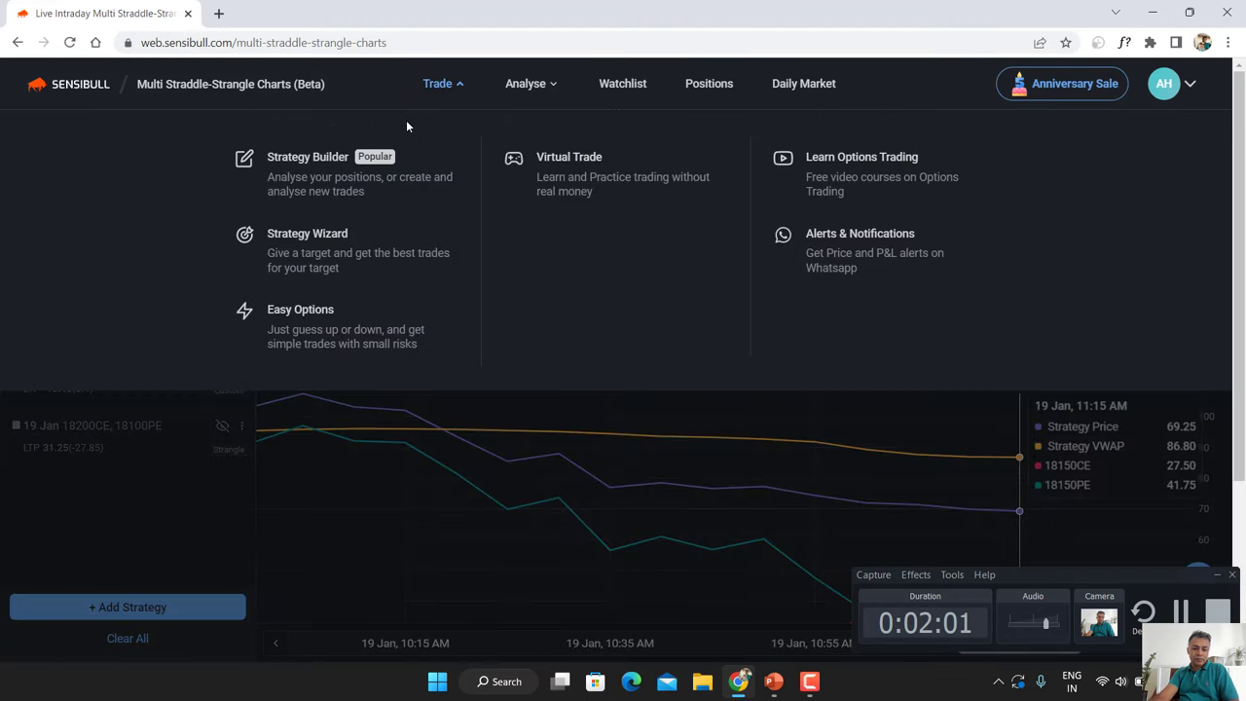
{"action": "left_click", "coordinate": [538, 95]}
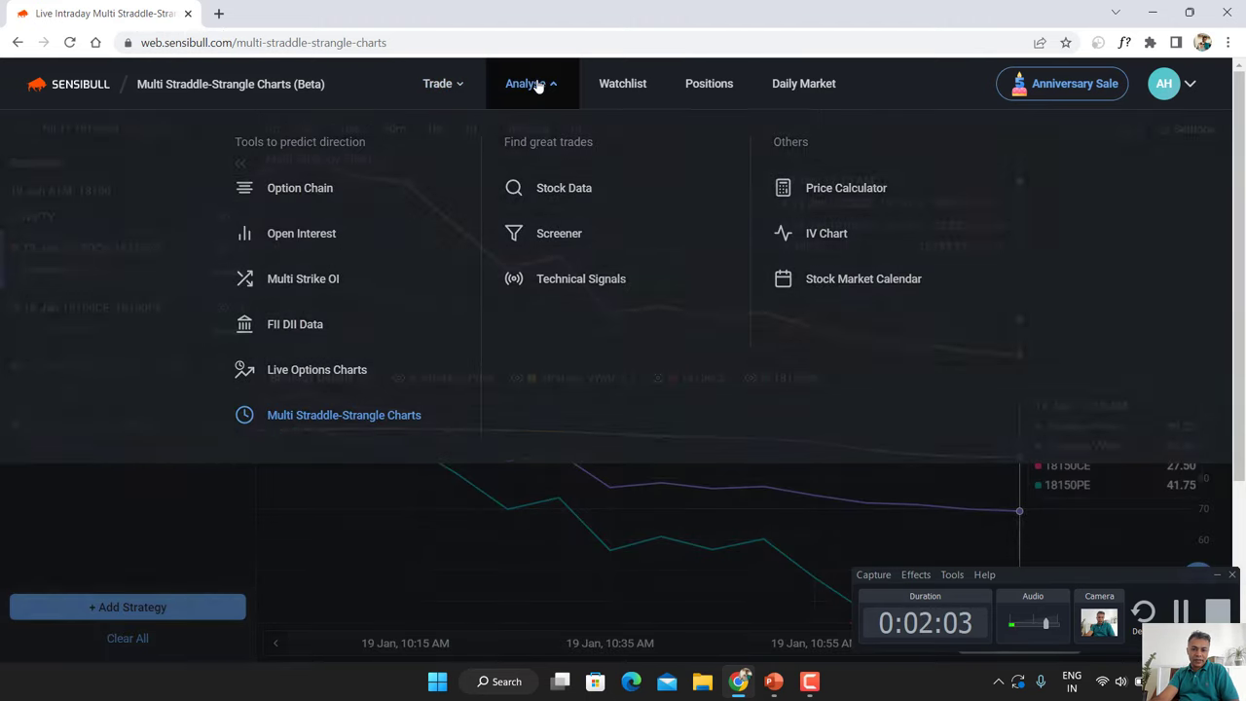
{"action": "left_click", "coordinate": [289, 430]}
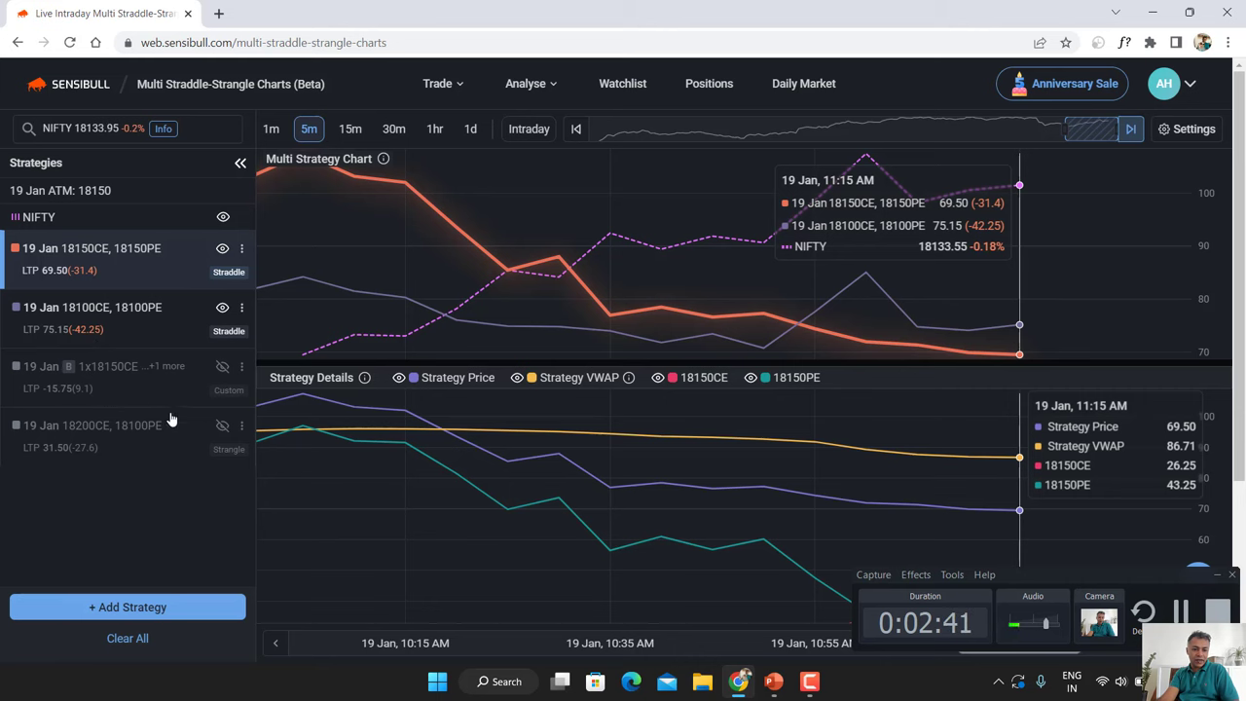
Step: Delete the custom strategy and the 18200CE, 18100PE strangle, confirming each deletion
{"action": "left_click", "coordinate": [242, 367]}
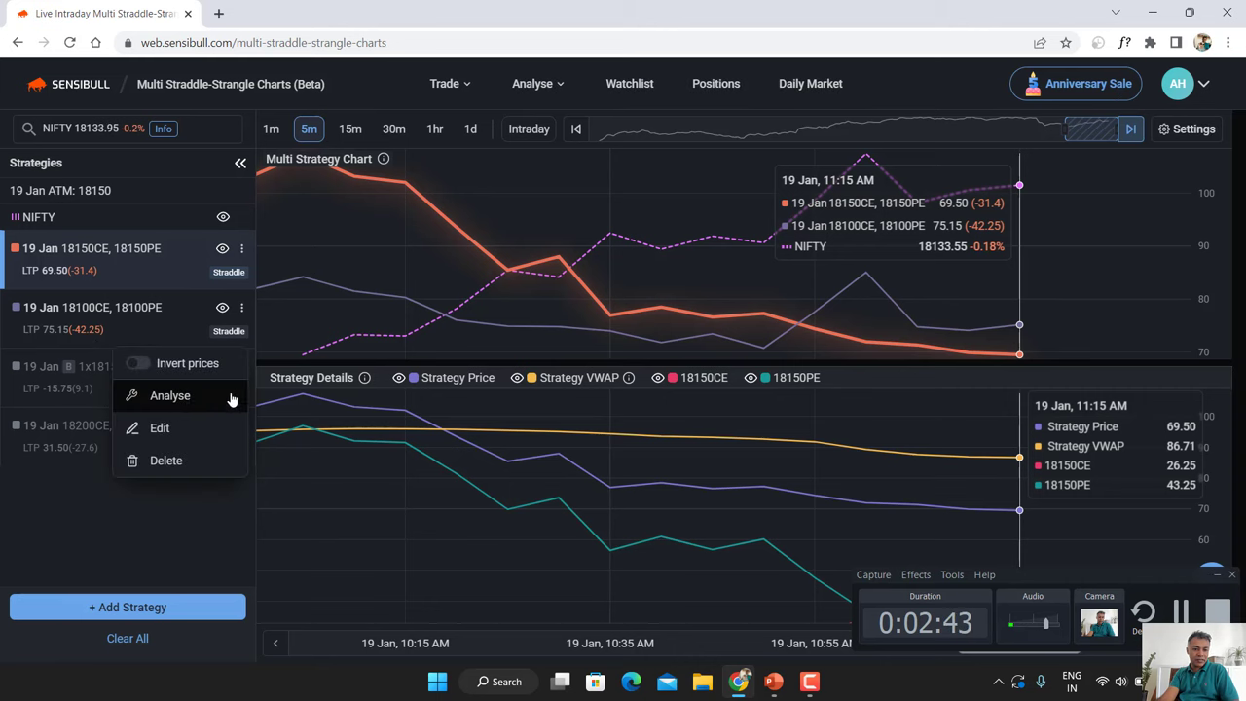
{"action": "left_click", "coordinate": [165, 460]}
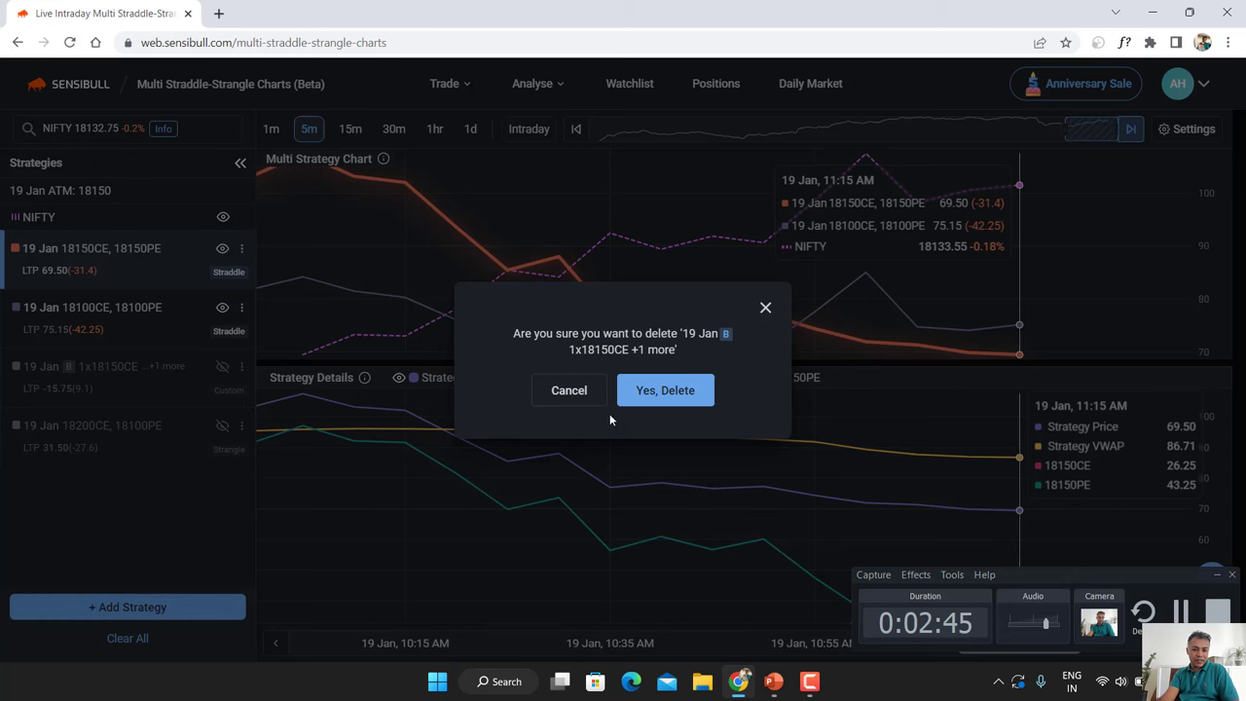
{"action": "left_click", "coordinate": [657, 390]}
{"action": "left_click", "coordinate": [242, 367]}
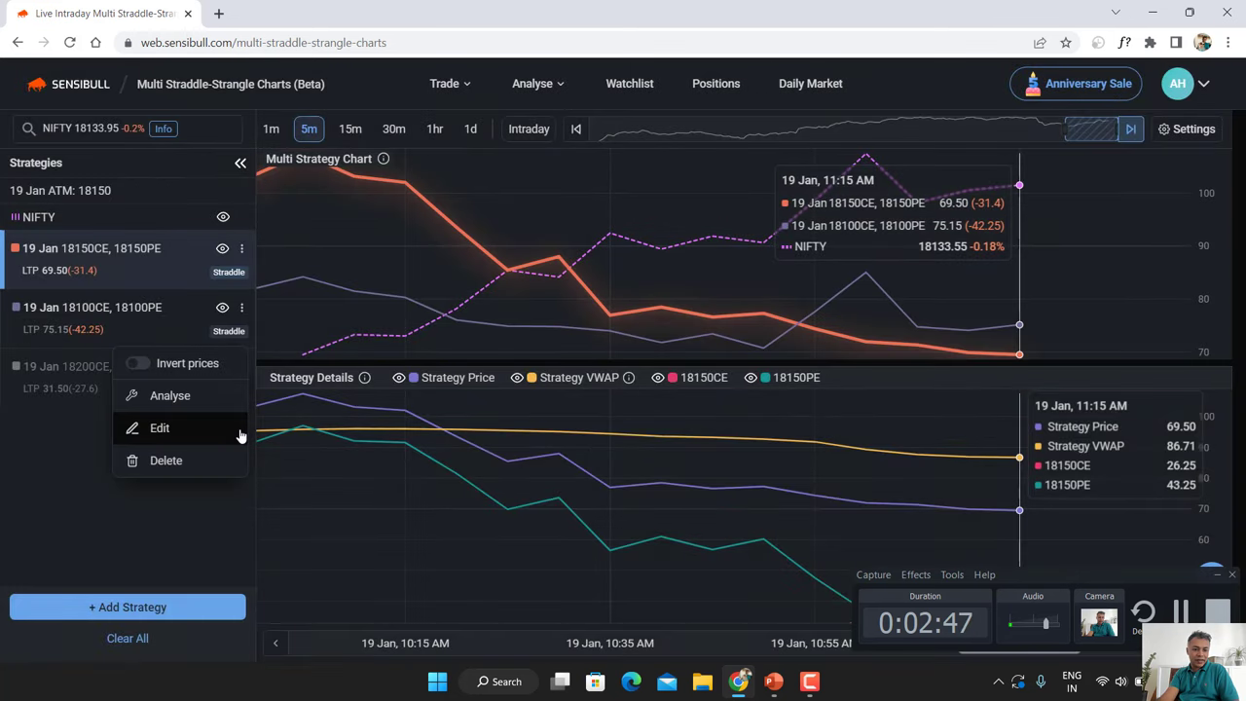
{"action": "left_click", "coordinate": [200, 462]}
{"action": "left_click", "coordinate": [652, 392]}
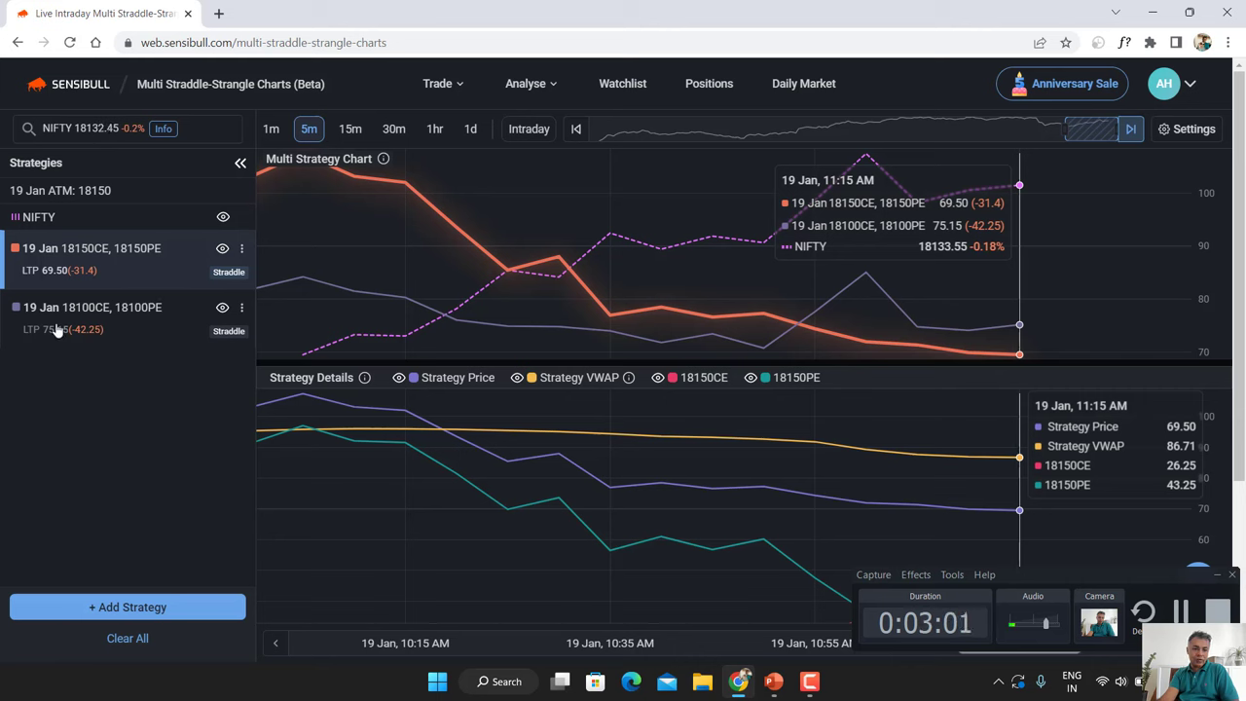
Step: Alternate between the 18150 and 18100 straddles, ending on 18100 at 74.50 versus 81.68 VWAP
{"action": "left_click", "coordinate": [150, 324]}
{"action": "left_click", "coordinate": [141, 261]}
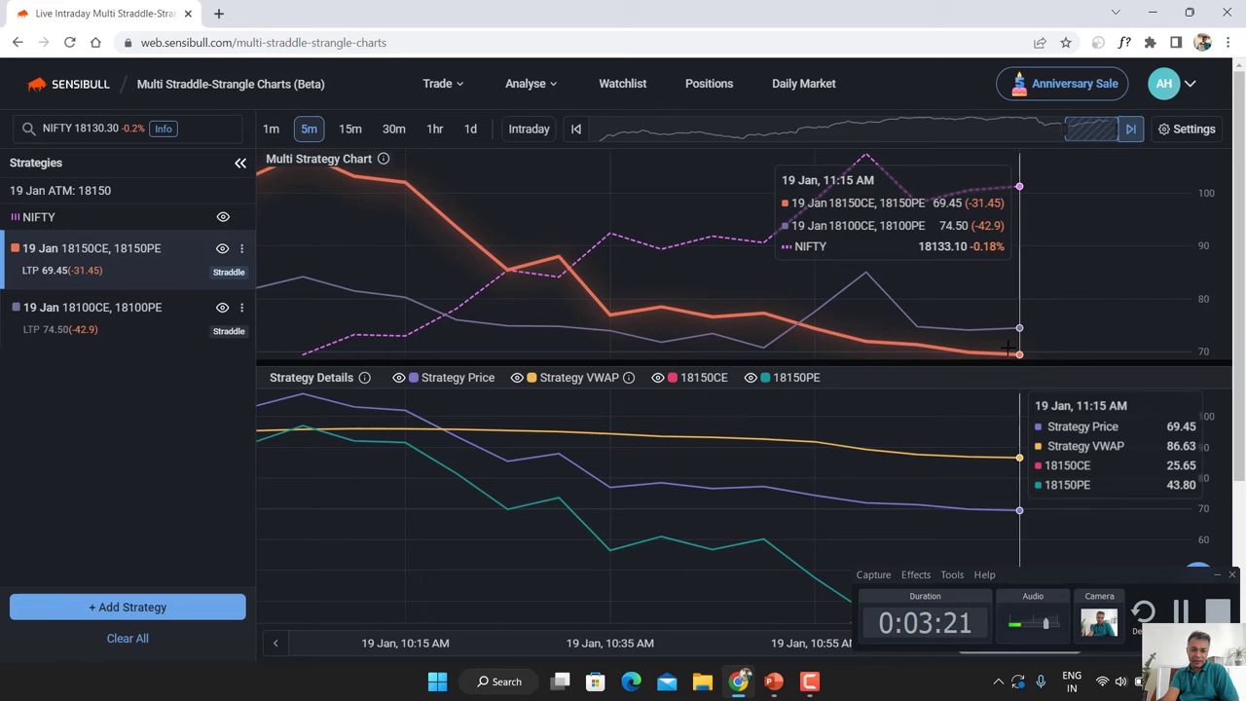
{"action": "left_click", "coordinate": [125, 313]}
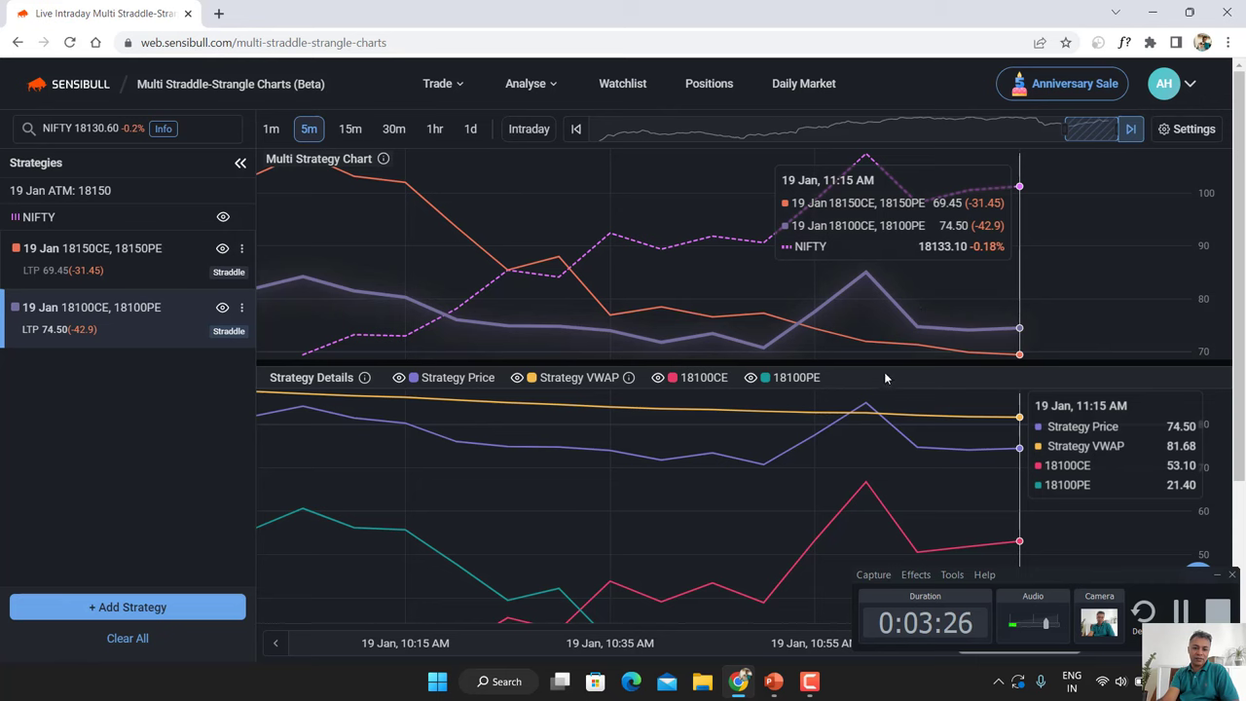
{"action": "left_click", "coordinate": [101, 260]}
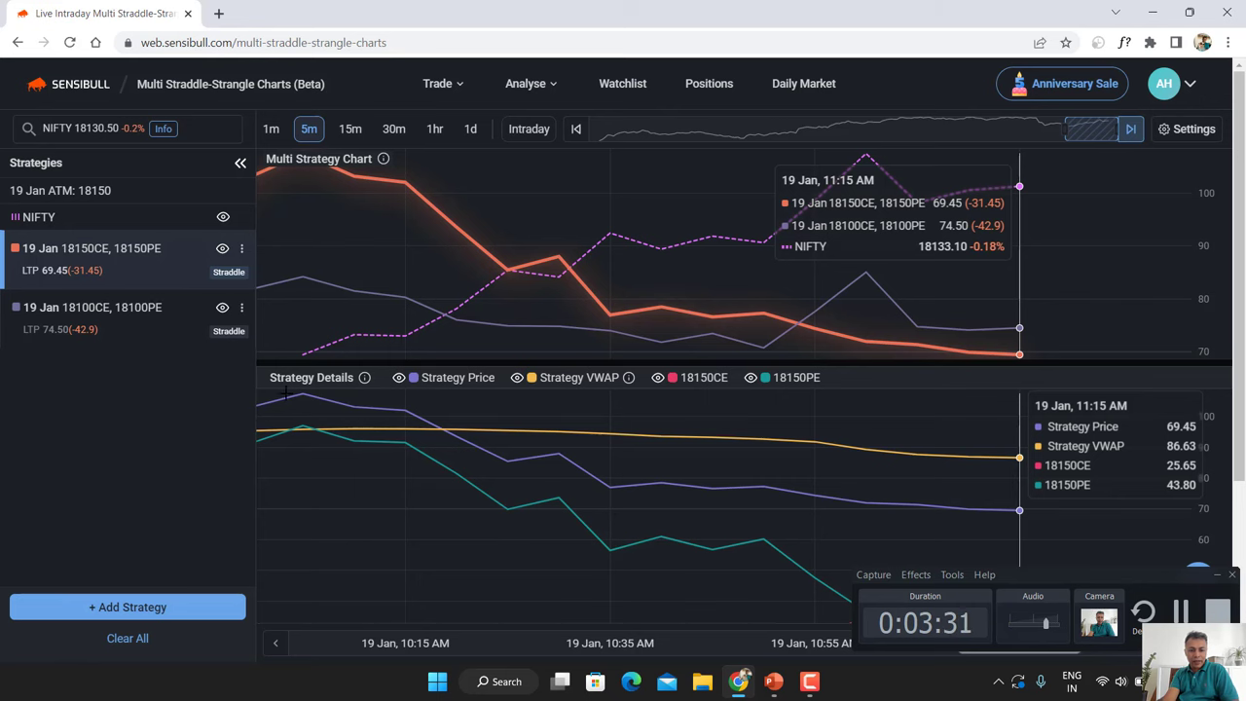
{"action": "left_click", "coordinate": [97, 309]}
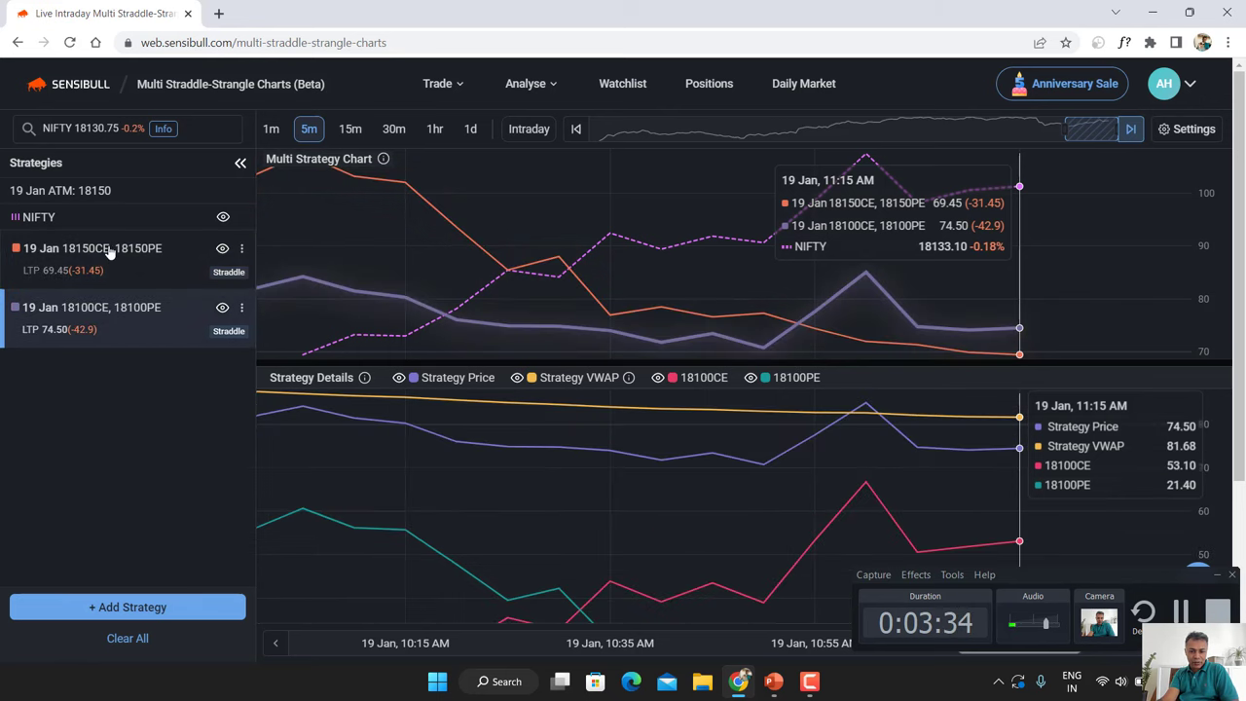
{"action": "left_click", "coordinate": [110, 252]}
{"action": "left_click", "coordinate": [112, 311]}
Step: Scroll the chart area down to the Call OI and Put OI panel
{"action": "scroll", "coordinate": [750, 443], "scroll_direction": "down", "scroll_amount": 2}
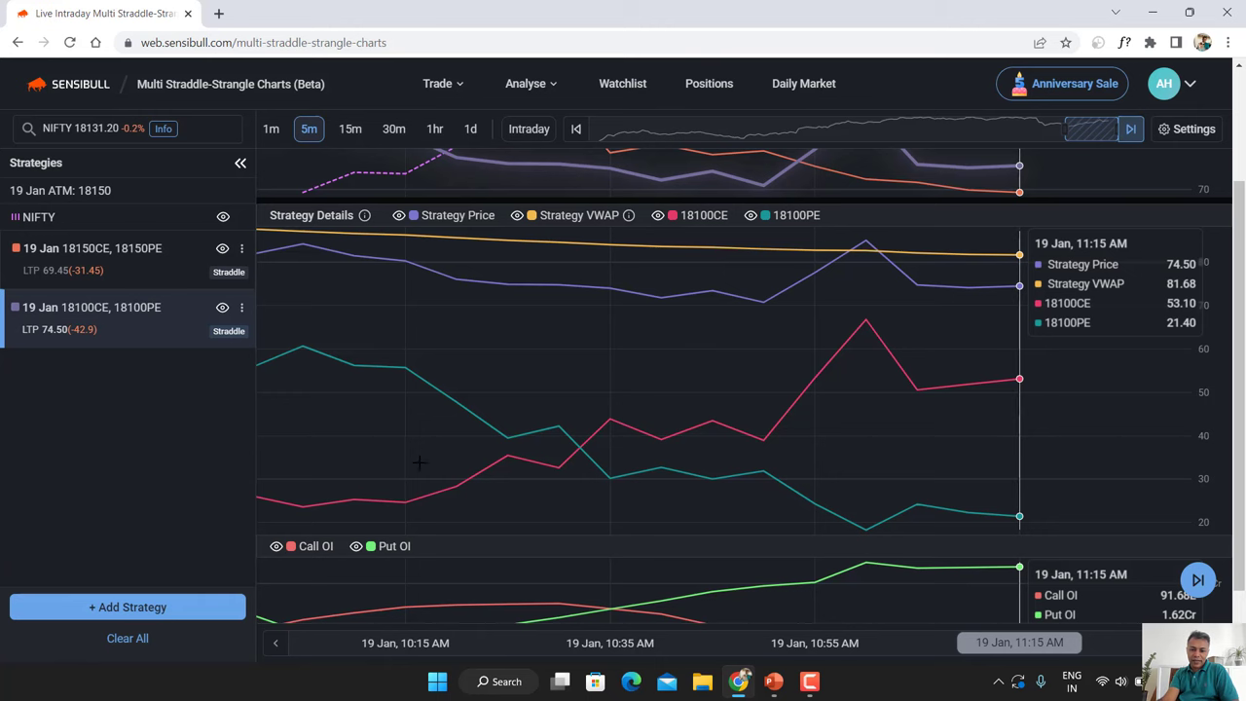
{"action": "scroll", "coordinate": [419, 462], "scroll_direction": "up", "scroll_amount": 2}
{"action": "scroll", "coordinate": [341, 380], "scroll_direction": "down", "scroll_amount": 2}
{"action": "scroll", "coordinate": [957, 520], "scroll_direction": "up", "scroll_amount": 2}
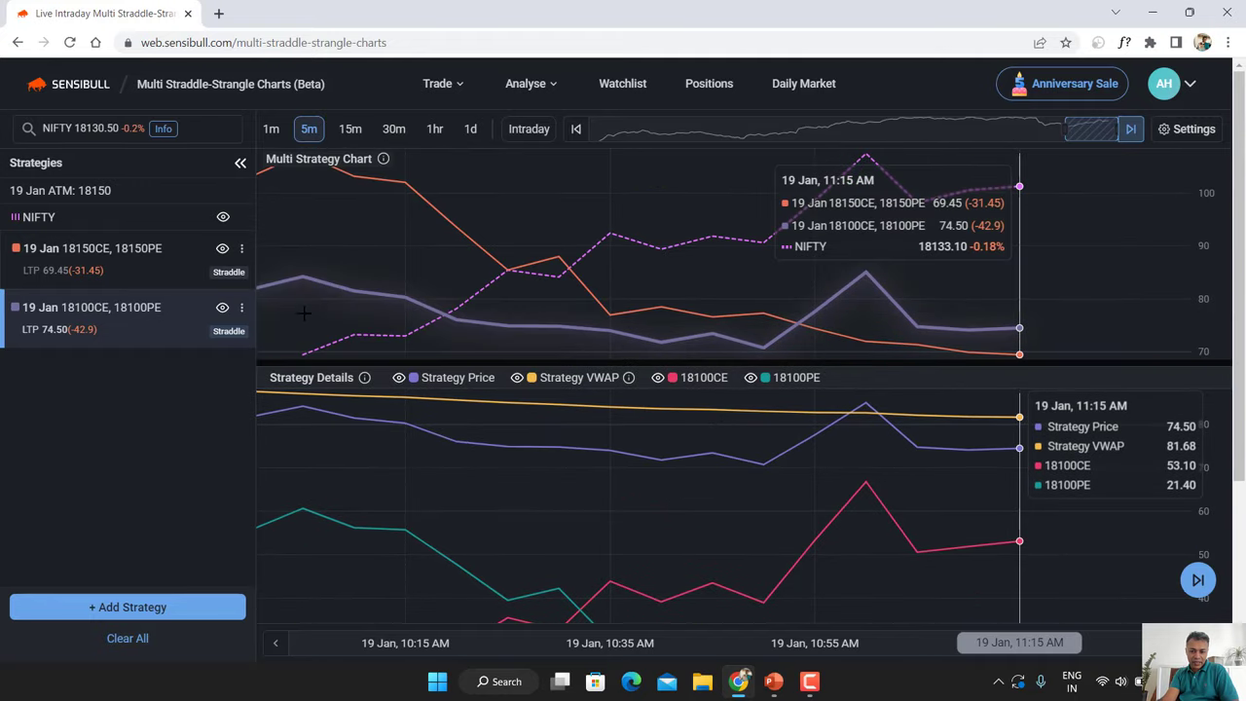
{"action": "scroll", "coordinate": [333, 333], "scroll_direction": "down", "scroll_amount": 1}
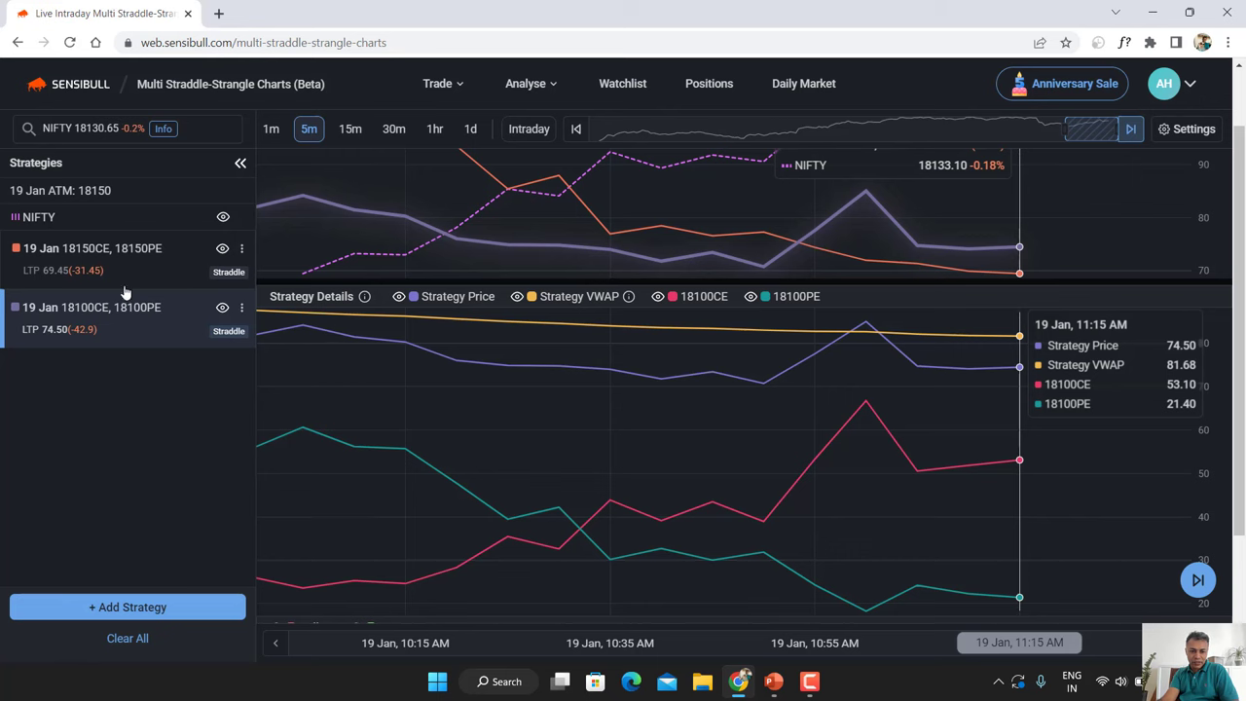
Step: Compare the two straddles' OI, finishing on 18100 with Call OI 91.46L and Put OI 1.62Cr
{"action": "left_click", "coordinate": [104, 258]}
{"action": "left_click", "coordinate": [110, 314]}
{"action": "left_click", "coordinate": [109, 261]}
{"action": "left_click", "coordinate": [106, 314]}
{"action": "scroll", "coordinate": [483, 368], "scroll_direction": "down", "scroll_amount": 2}
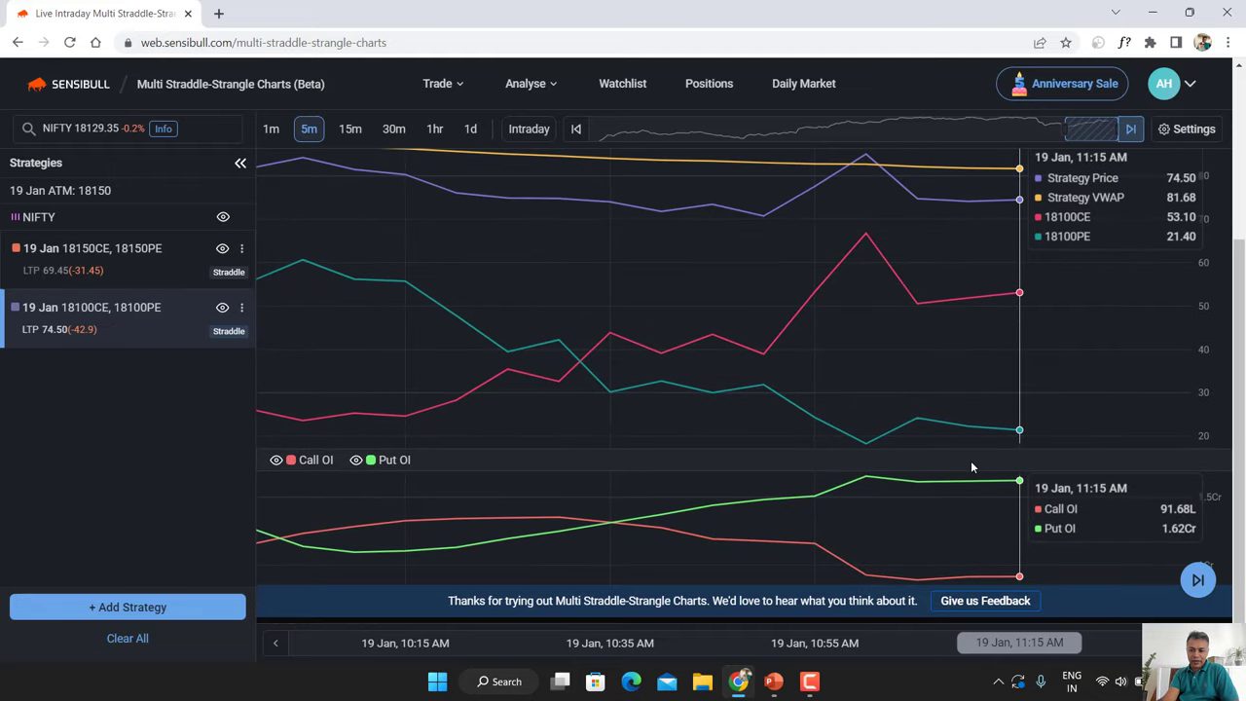
{"action": "scroll", "coordinate": [349, 456], "scroll_direction": "up", "scroll_amount": 1}
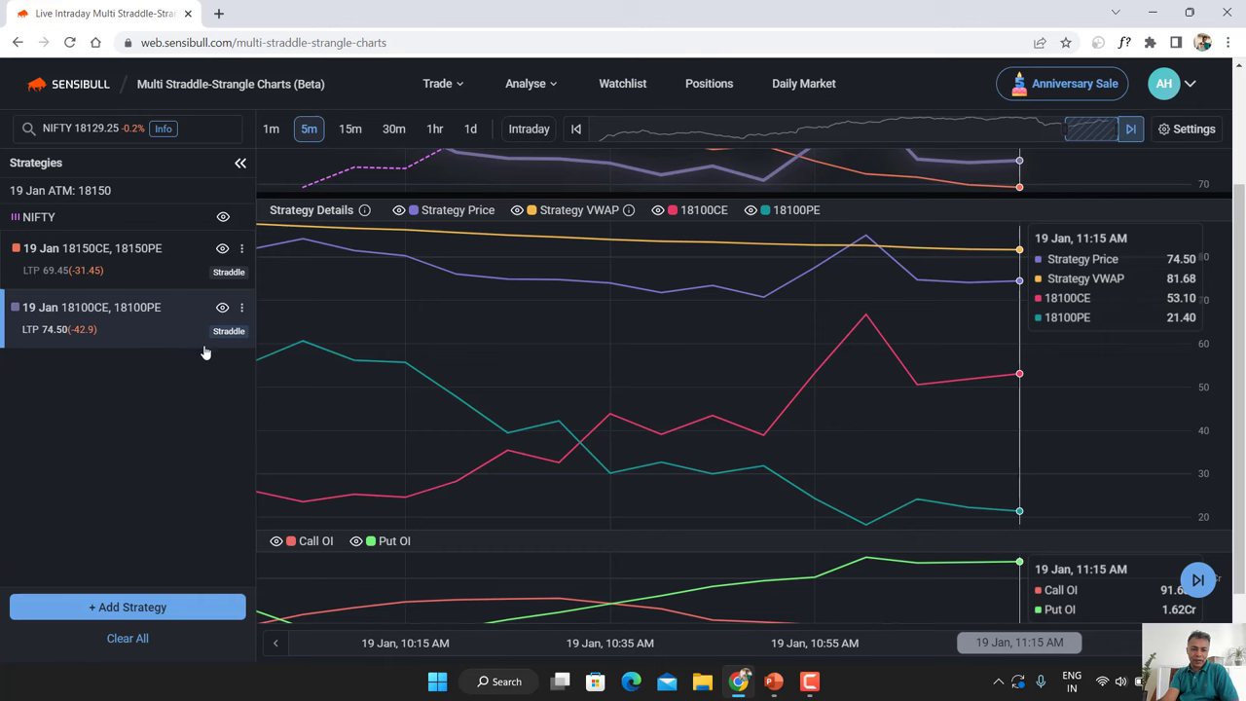
{"action": "scroll", "coordinate": [120, 264], "scroll_direction": "down", "scroll_amount": 1}
{"action": "left_click", "coordinate": [120, 251]}
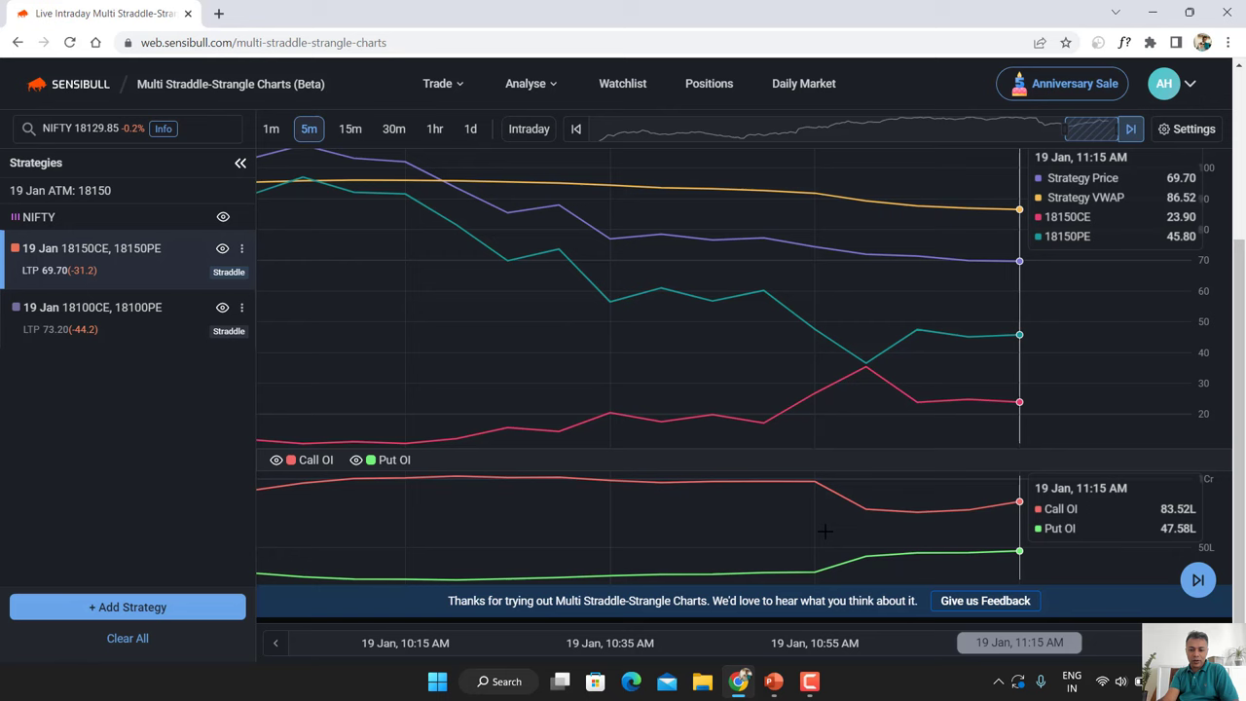
{"action": "left_click", "coordinate": [66, 325]}
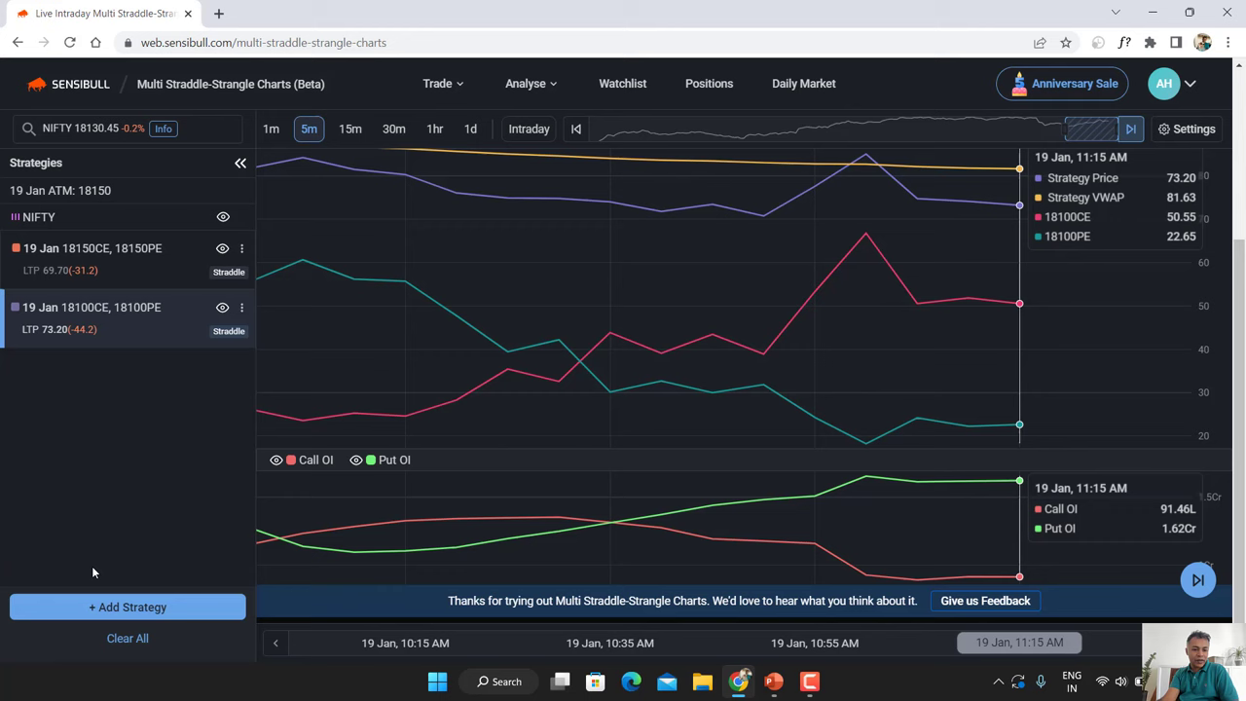
Step: Add a single sold 18100 put as a new custom strategy
{"action": "left_click", "coordinate": [133, 607]}
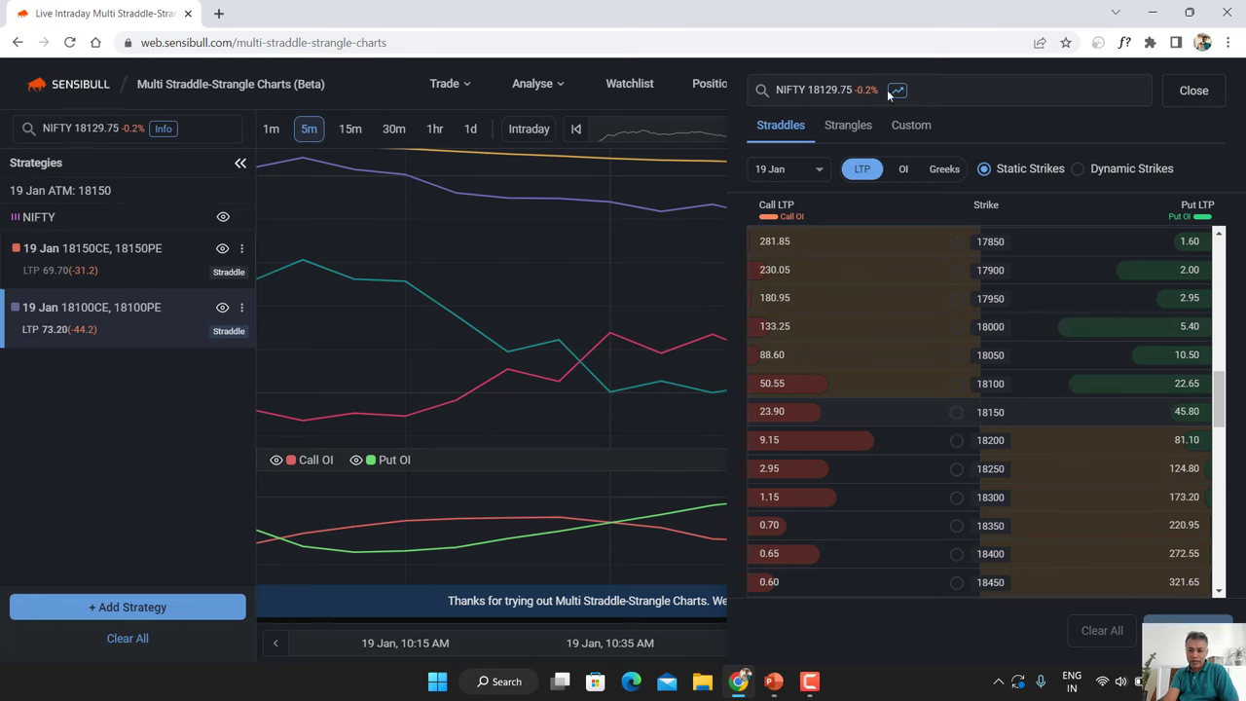
{"action": "left_click", "coordinate": [917, 125]}
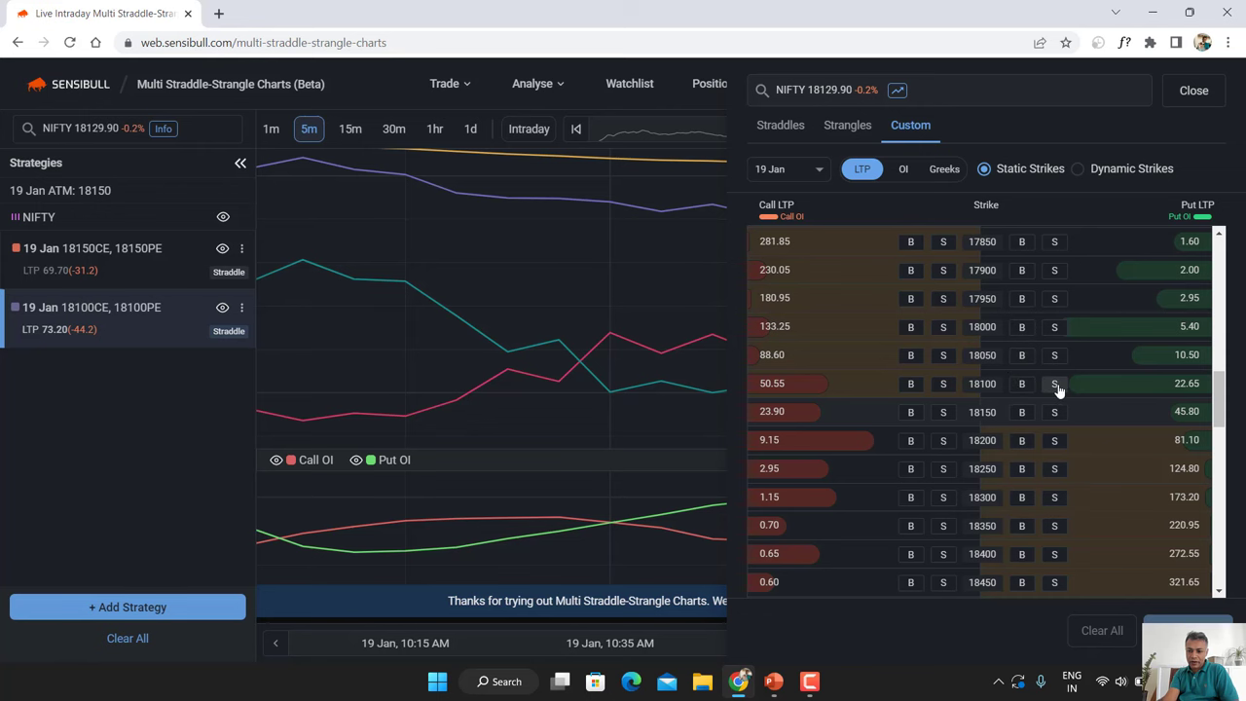
{"action": "left_click", "coordinate": [1055, 386]}
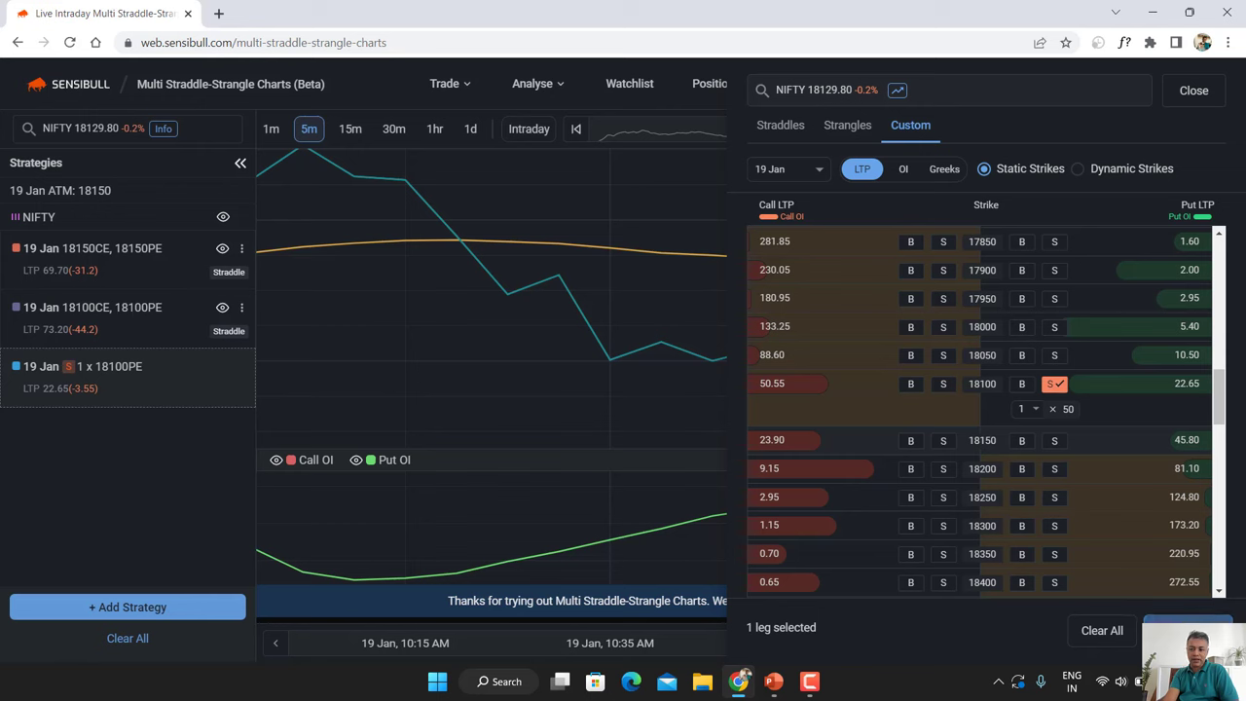
{"action": "left_click", "coordinate": [1074, 621]}
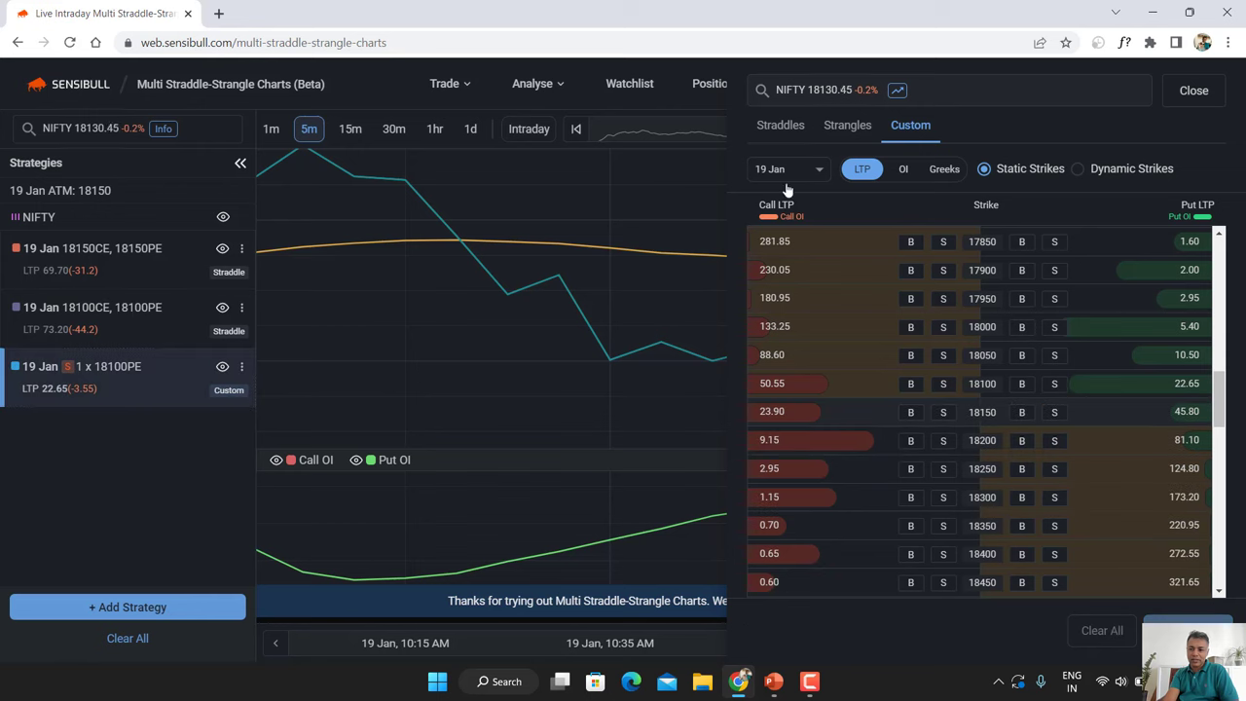
Step: Build a custom spread selling the 18100 put and buying the 18000 put
{"action": "left_click", "coordinate": [876, 126]}
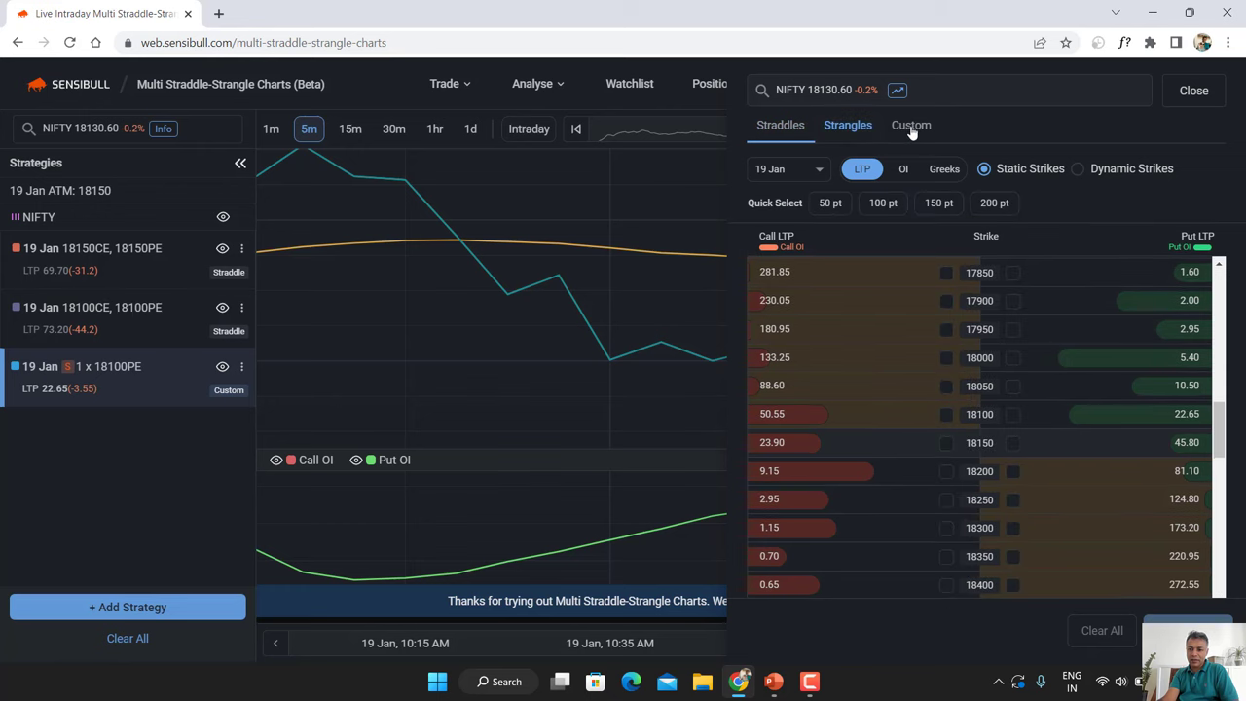
{"action": "left_click", "coordinate": [911, 130]}
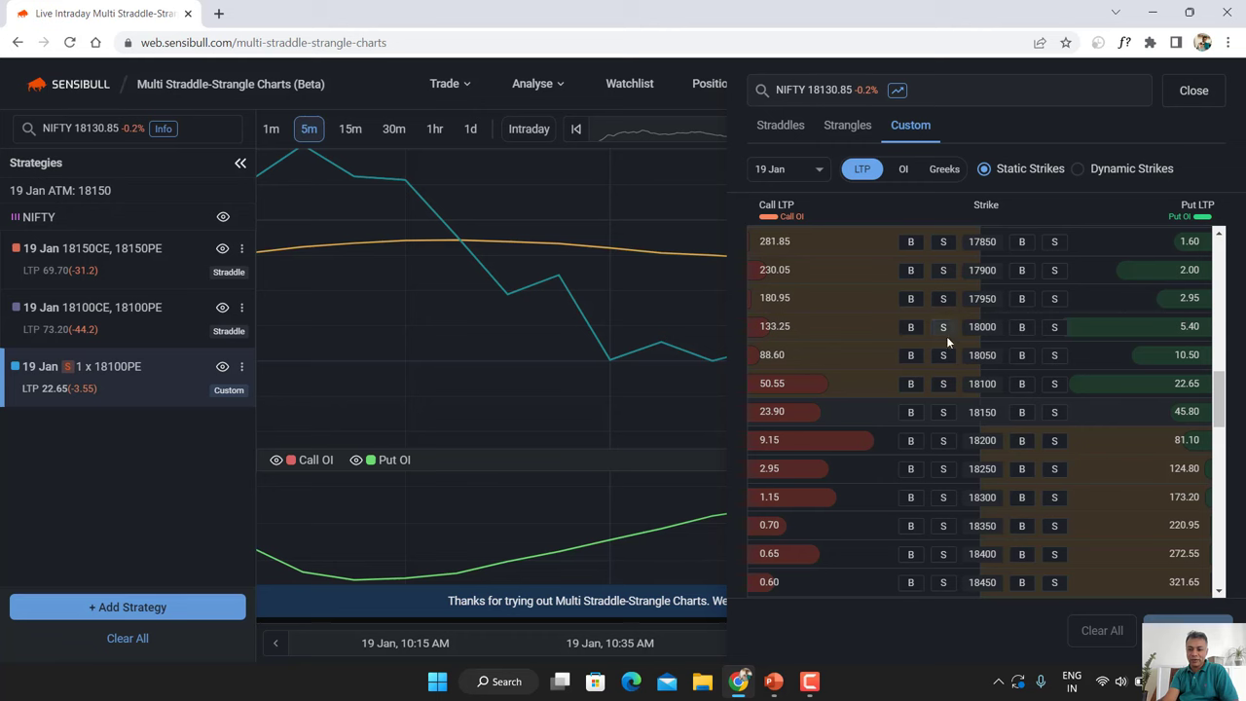
{"action": "left_click", "coordinate": [1054, 385]}
{"action": "left_click", "coordinate": [1021, 327]}
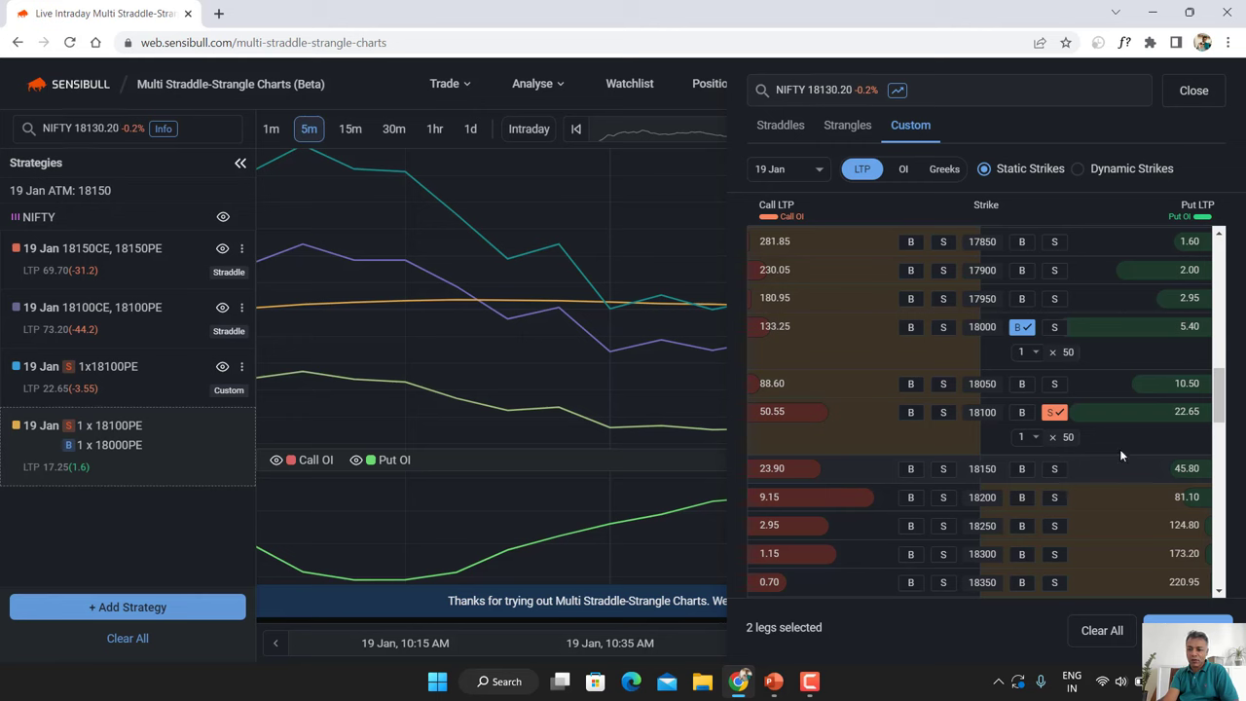
Step: Add the ATM straddle from the Straddles list, with strikes shown as ATM offsets
{"action": "left_click", "coordinate": [1085, 169]}
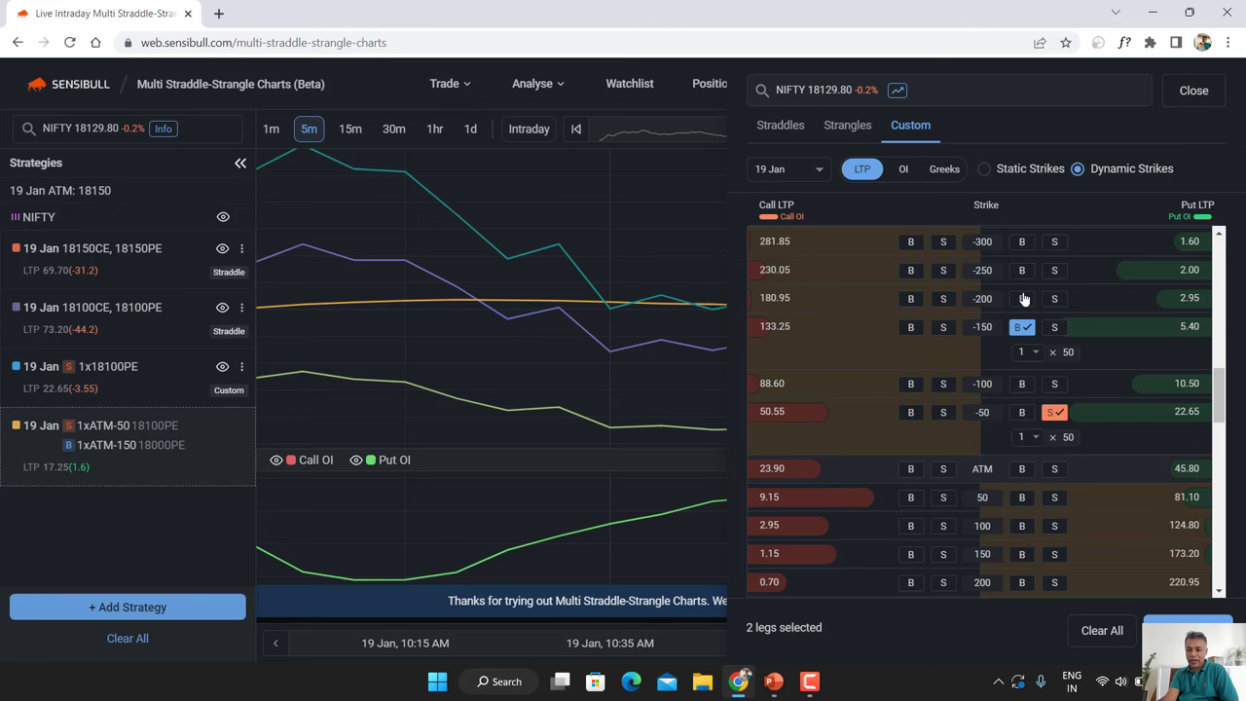
{"action": "left_click", "coordinate": [986, 169]}
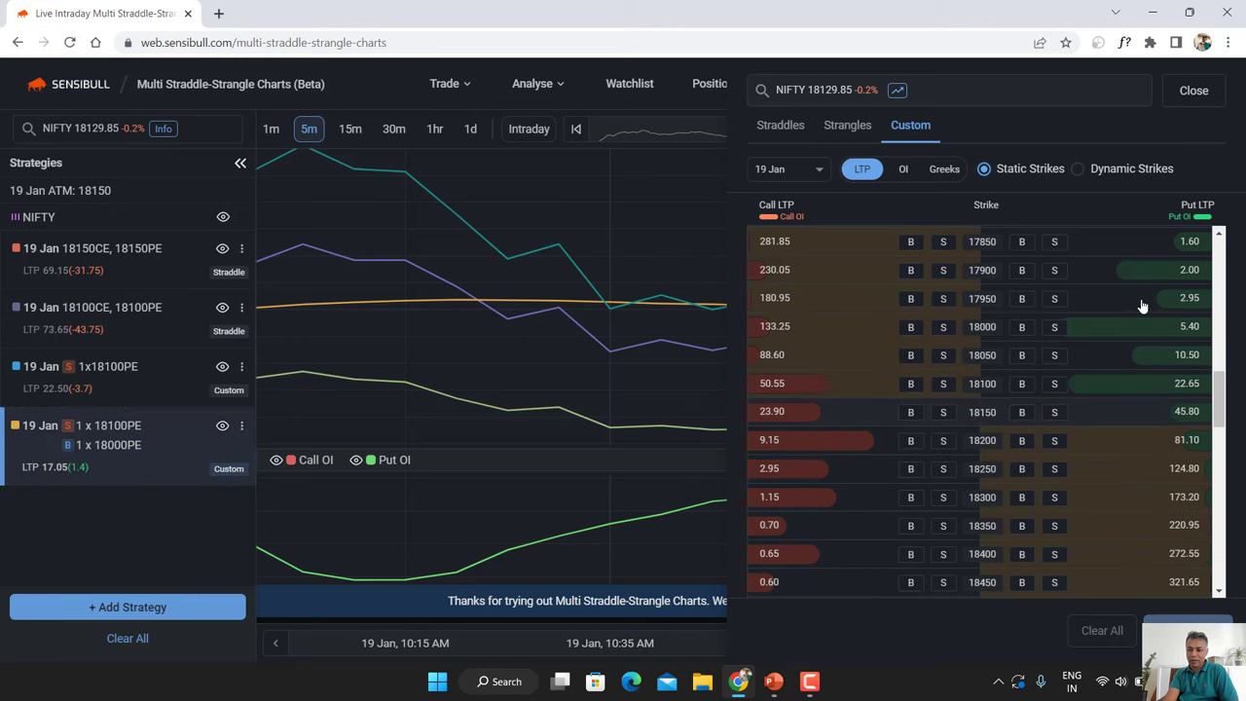
{"action": "left_click", "coordinate": [1078, 170]}
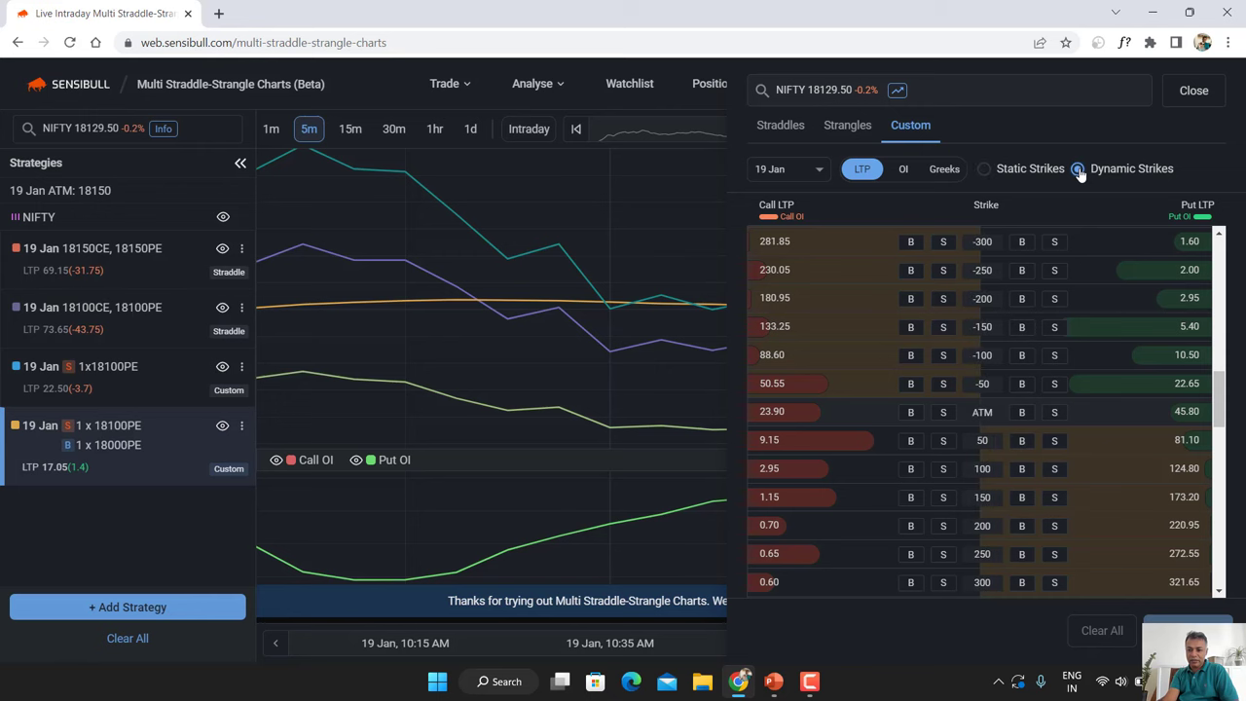
{"action": "left_click", "coordinate": [775, 127]}
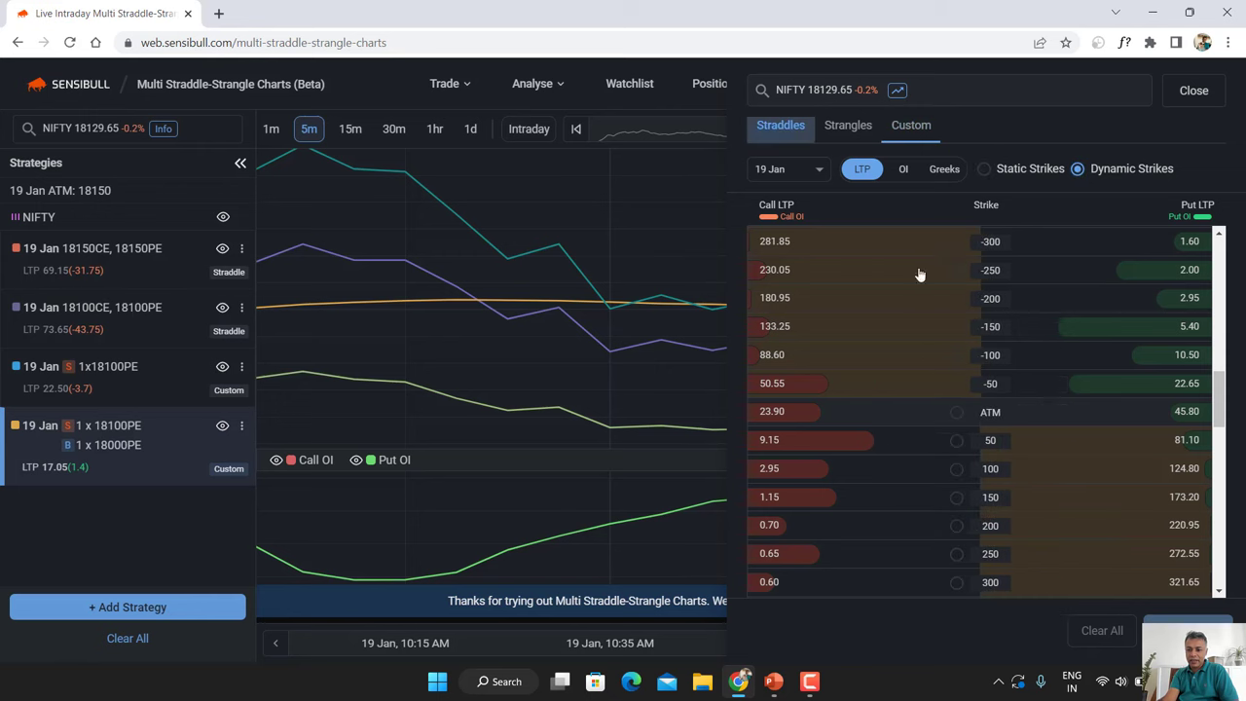
{"action": "left_click", "coordinate": [959, 416]}
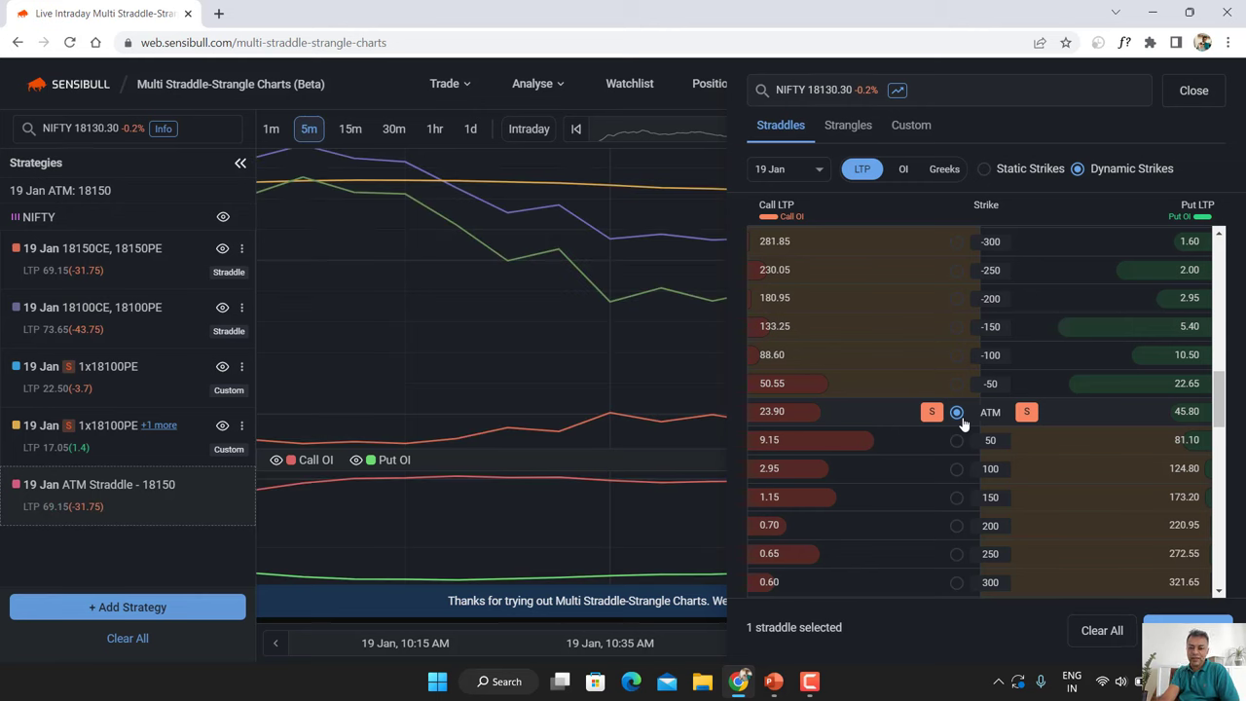
{"action": "left_click", "coordinate": [1211, 621]}
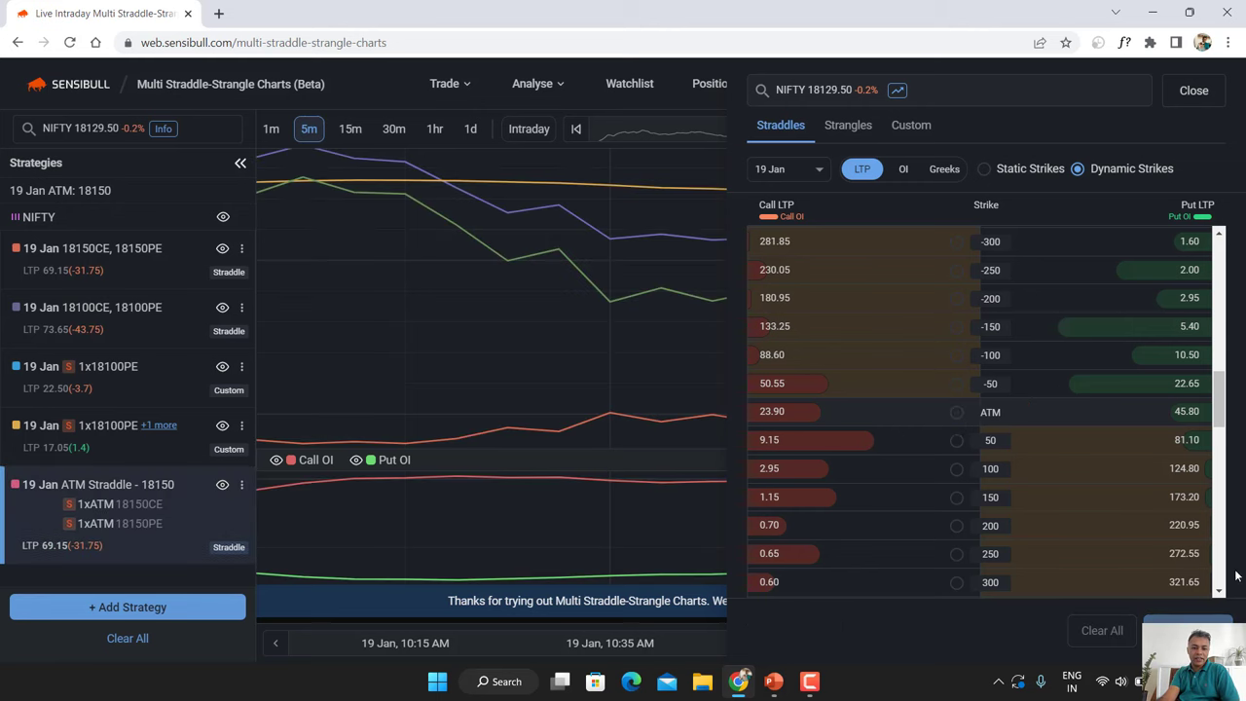
Step: Hide the ATM straddle, 18100 straddle and put spread, then show the 18100 put sell's details
{"action": "left_click", "coordinate": [1193, 89]}
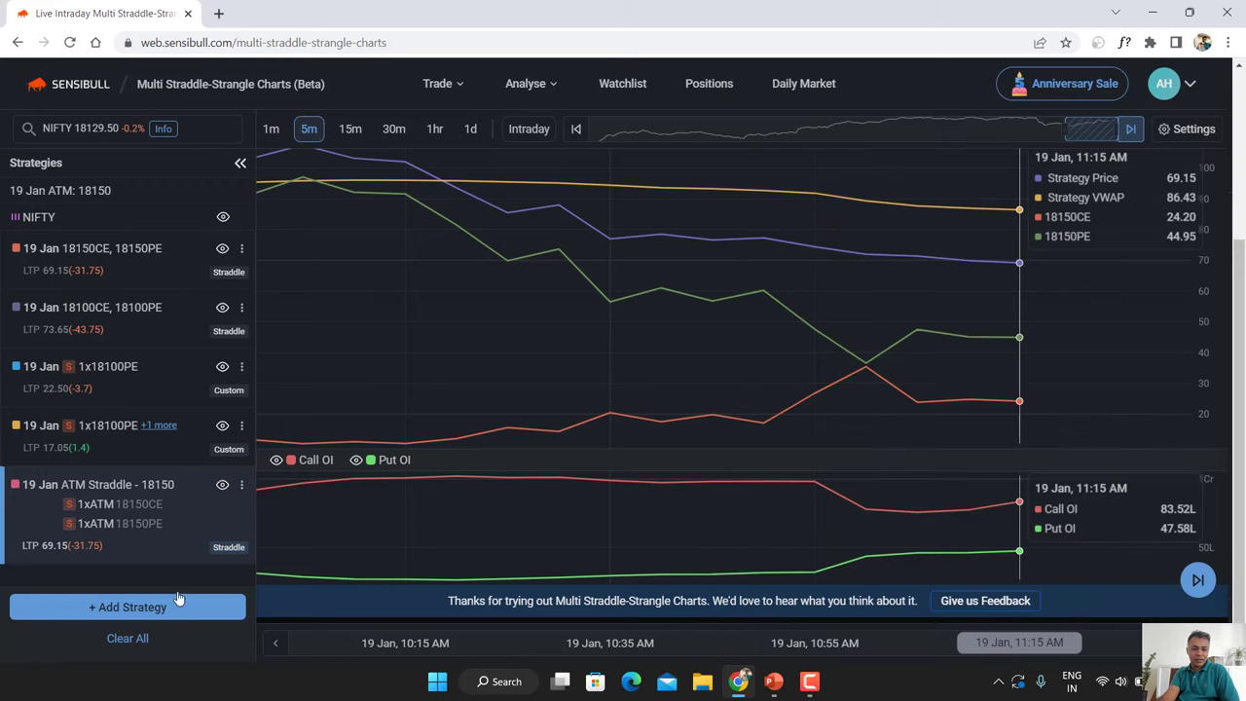
{"action": "left_click", "coordinate": [222, 492]}
{"action": "left_click", "coordinate": [222, 309]}
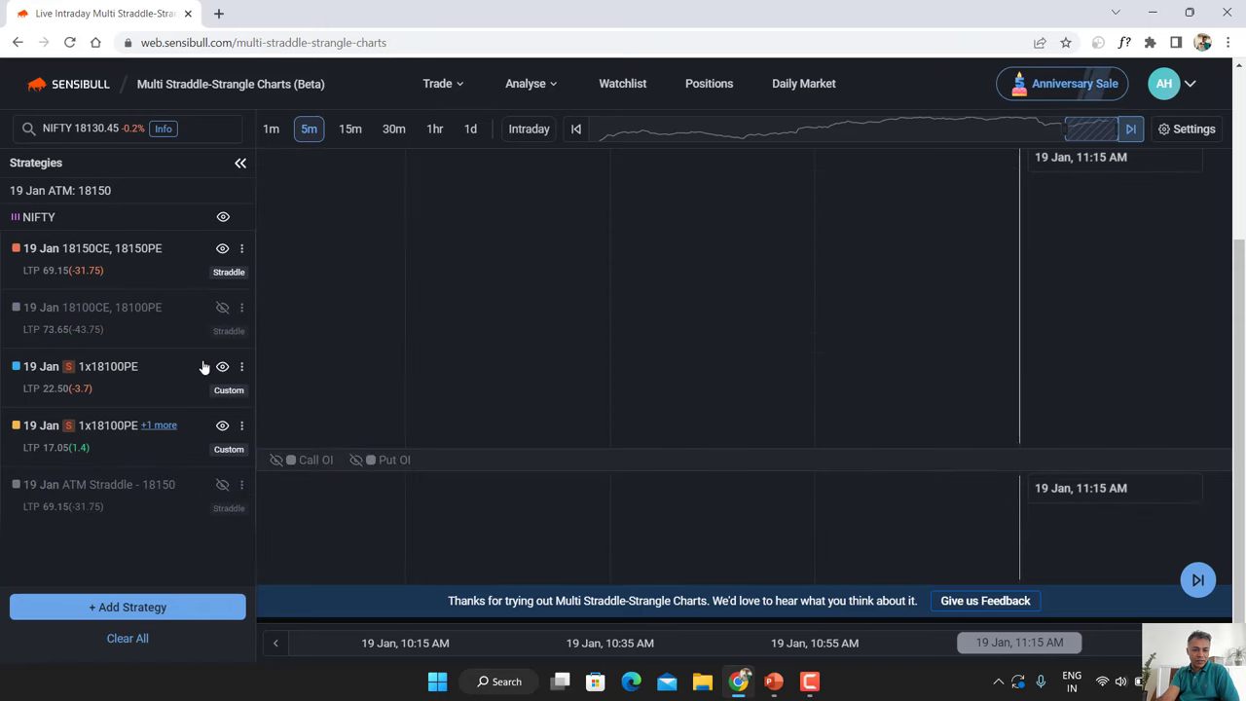
{"action": "scroll", "coordinate": [428, 457], "scroll_direction": "up", "scroll_amount": 1}
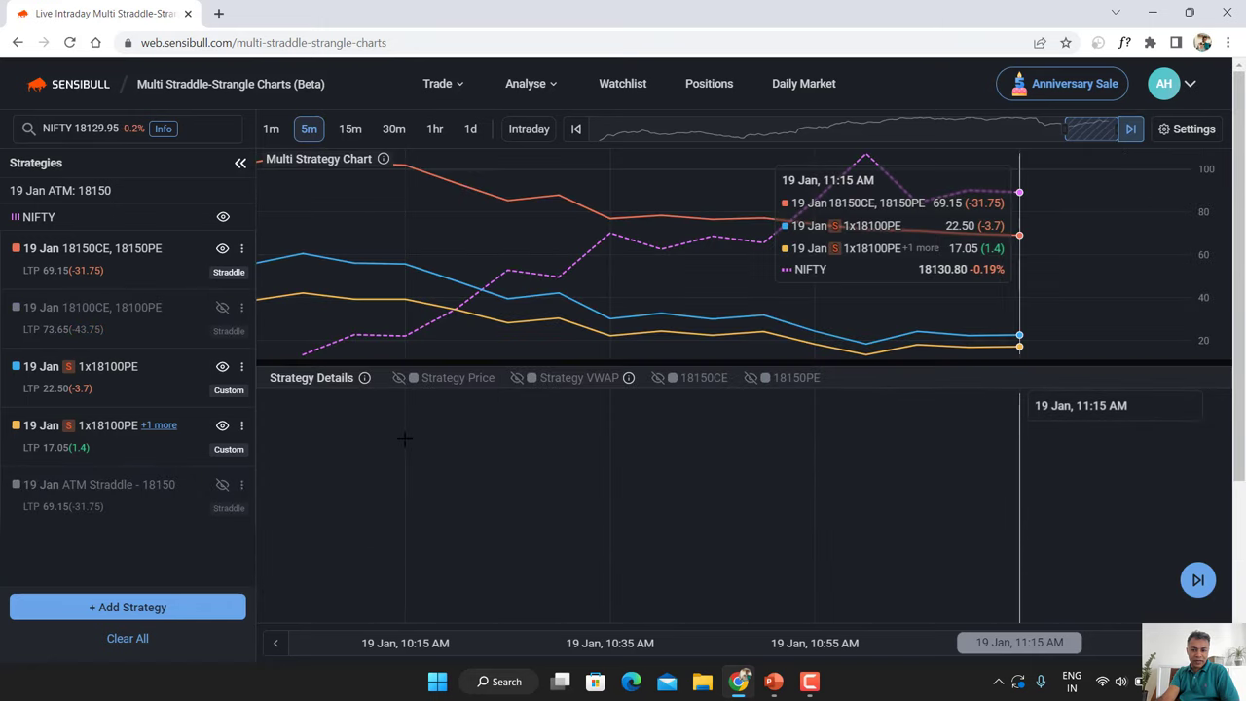
{"action": "left_click", "coordinate": [222, 428]}
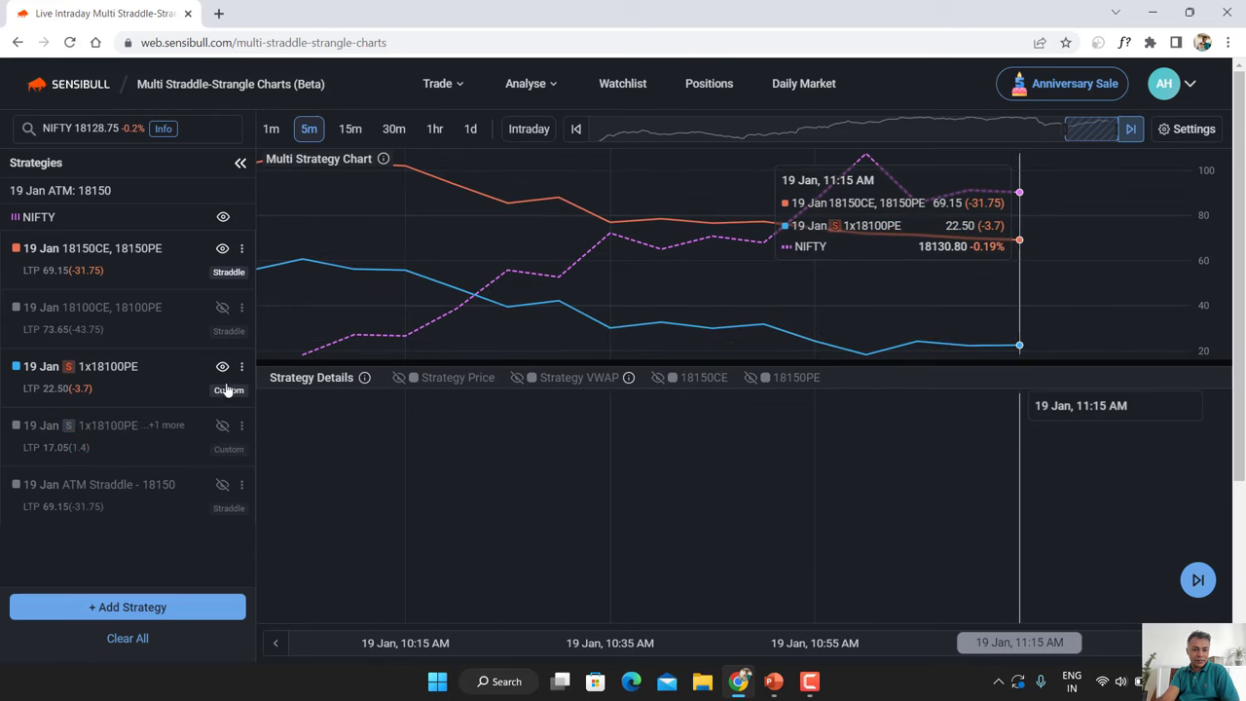
{"action": "left_click", "coordinate": [100, 388]}
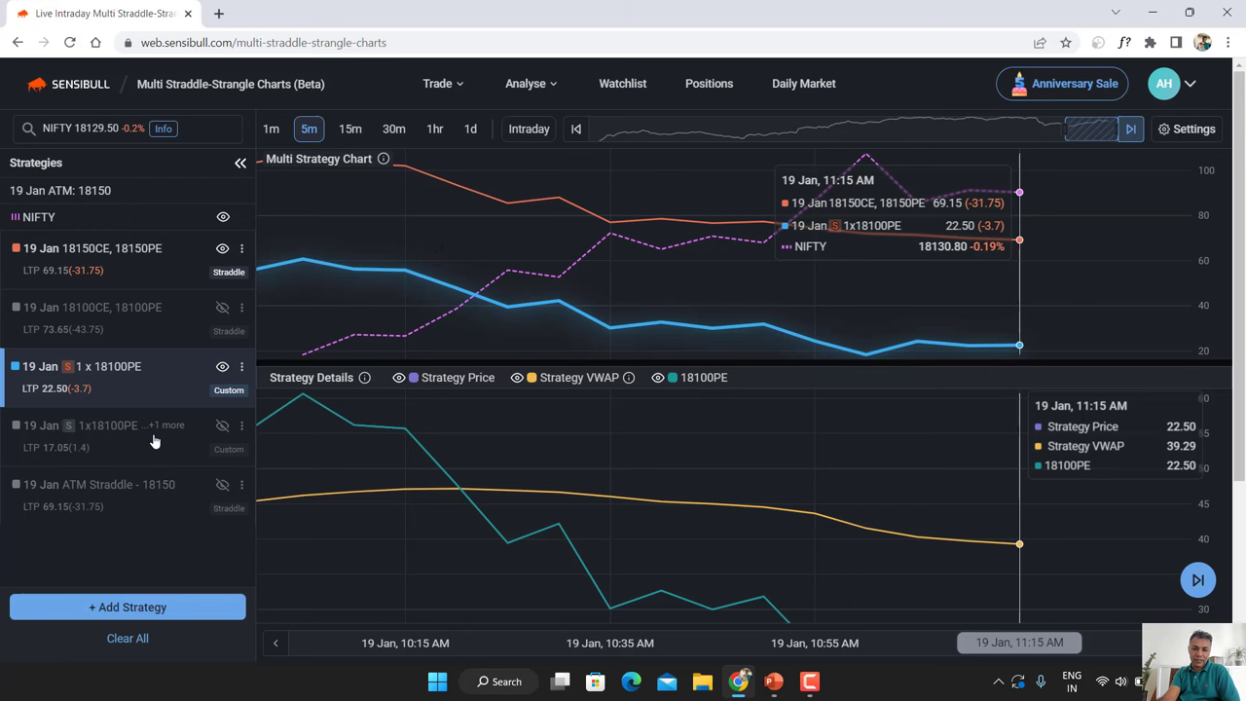
{"action": "mouse_move", "coordinate": [440, 86]}
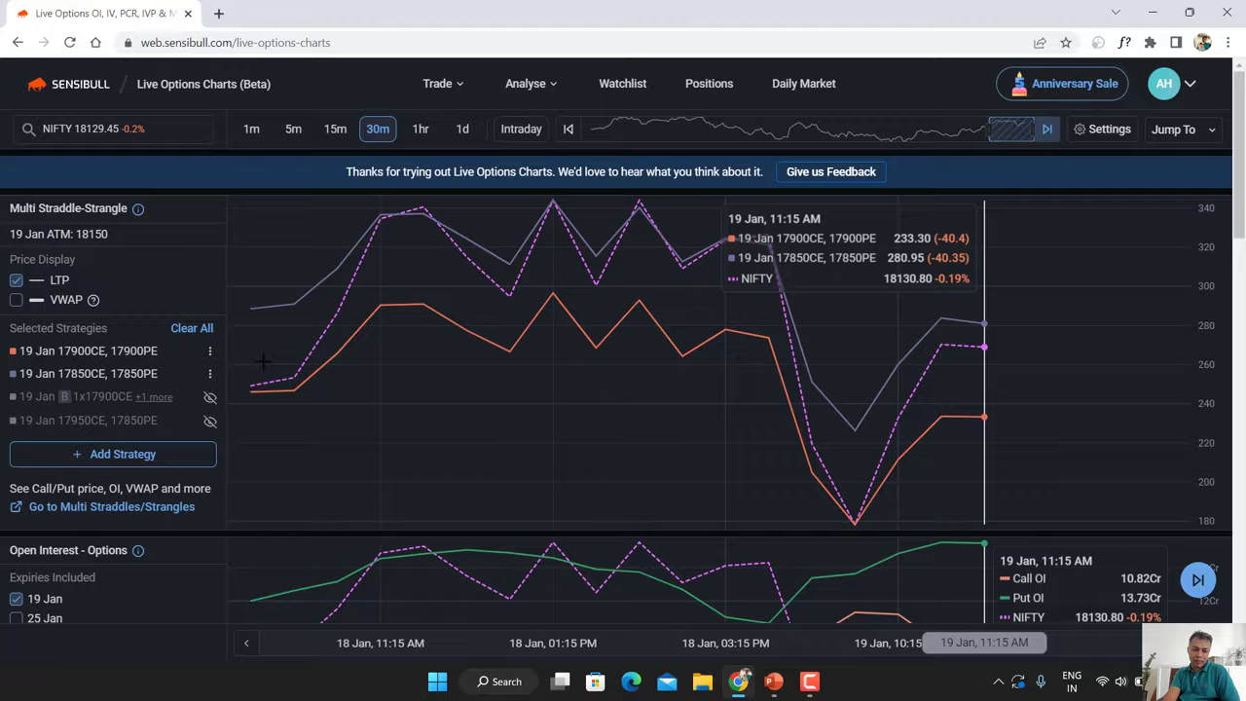
Step: Scroll through the Live Options Charts page showing the 17900 and 17850 straddles
{"action": "scroll", "coordinate": [251, 351], "scroll_direction": "down", "scroll_amount": 5}
{"action": "scroll", "coordinate": [262, 335], "scroll_direction": "up", "scroll_amount": 5}
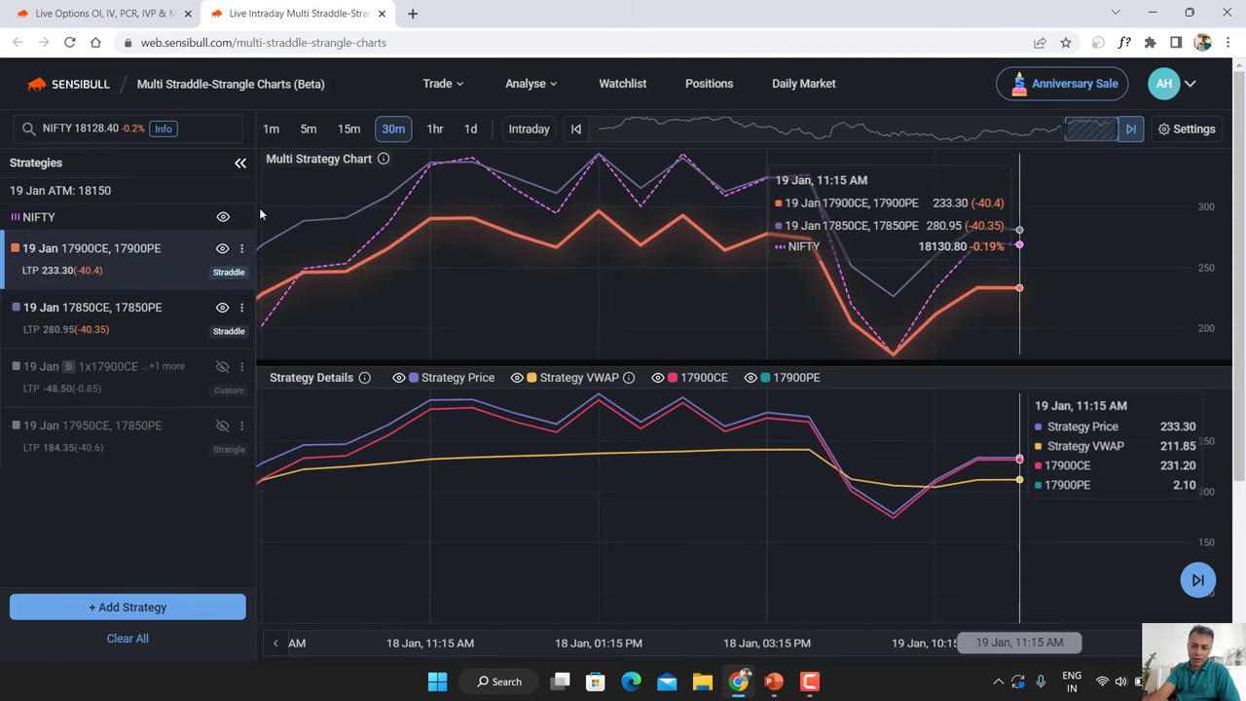
Step: Flip between the two Sensibull tabs, ending on the 18150 straddle and 18100 put sell tab
{"action": "left_click", "coordinate": [112, 9]}
{"action": "left_click", "coordinate": [11, 54]}
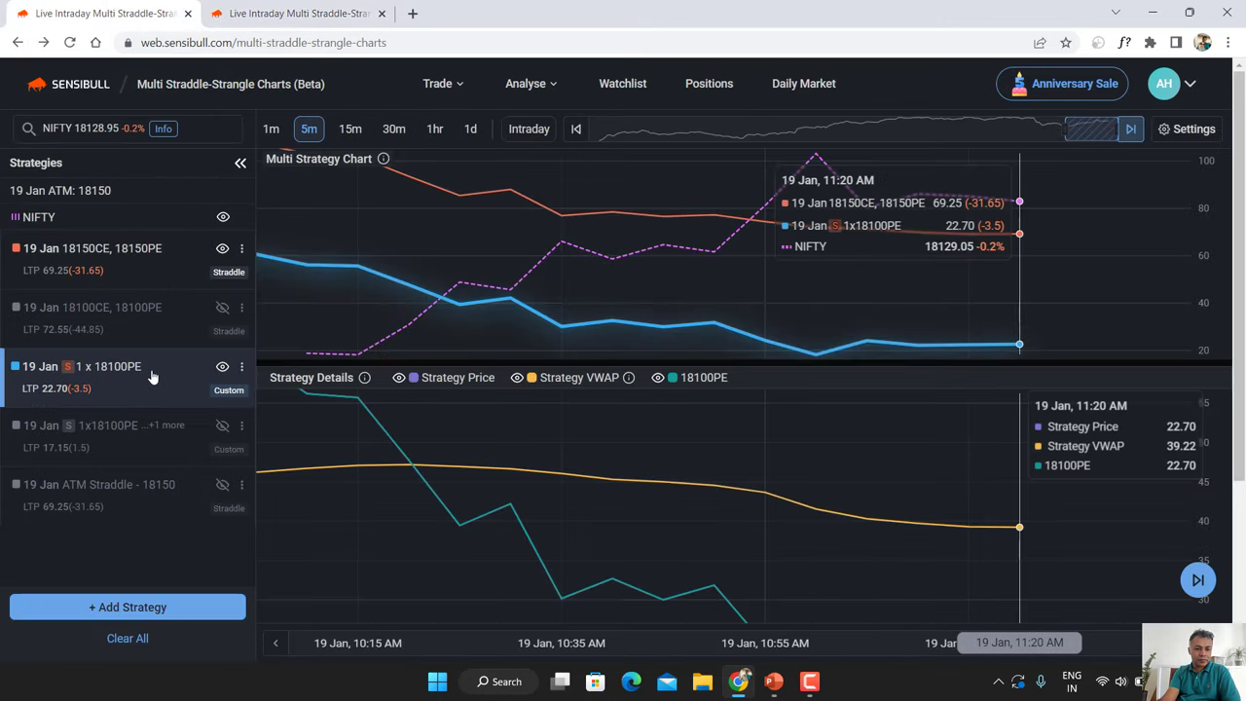
{"action": "left_click", "coordinate": [277, 11]}
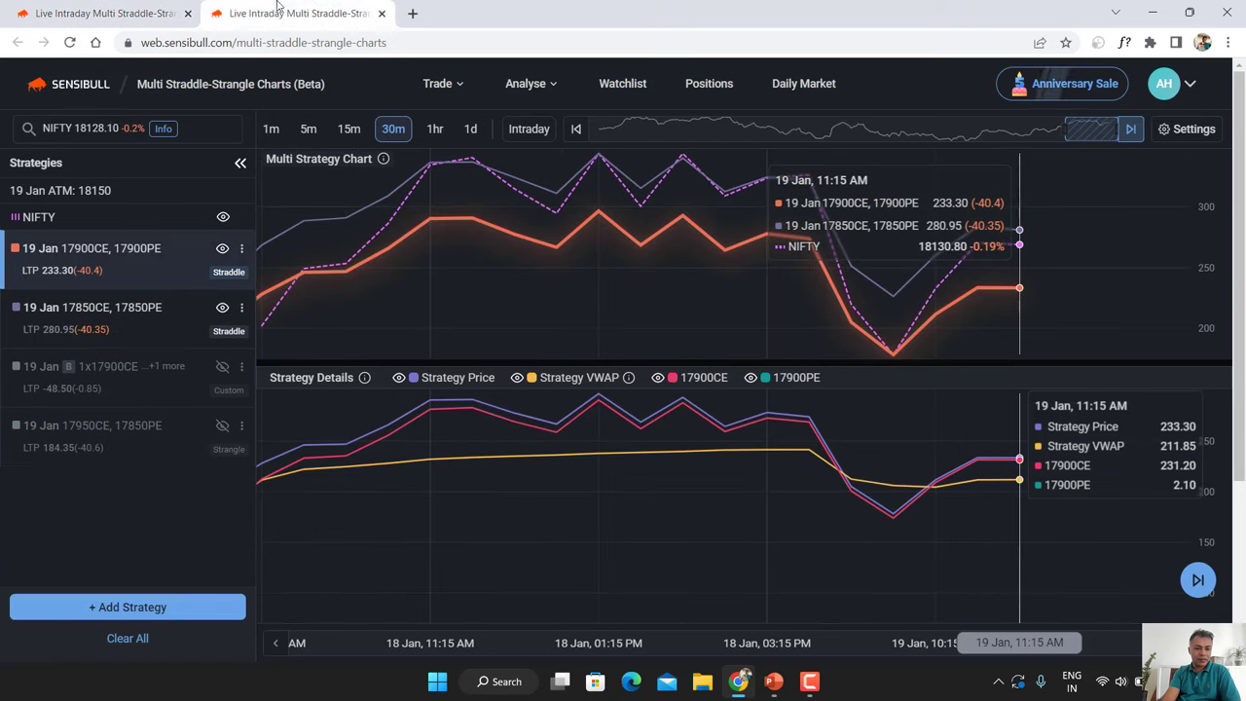
{"action": "left_click", "coordinate": [48, 8]}
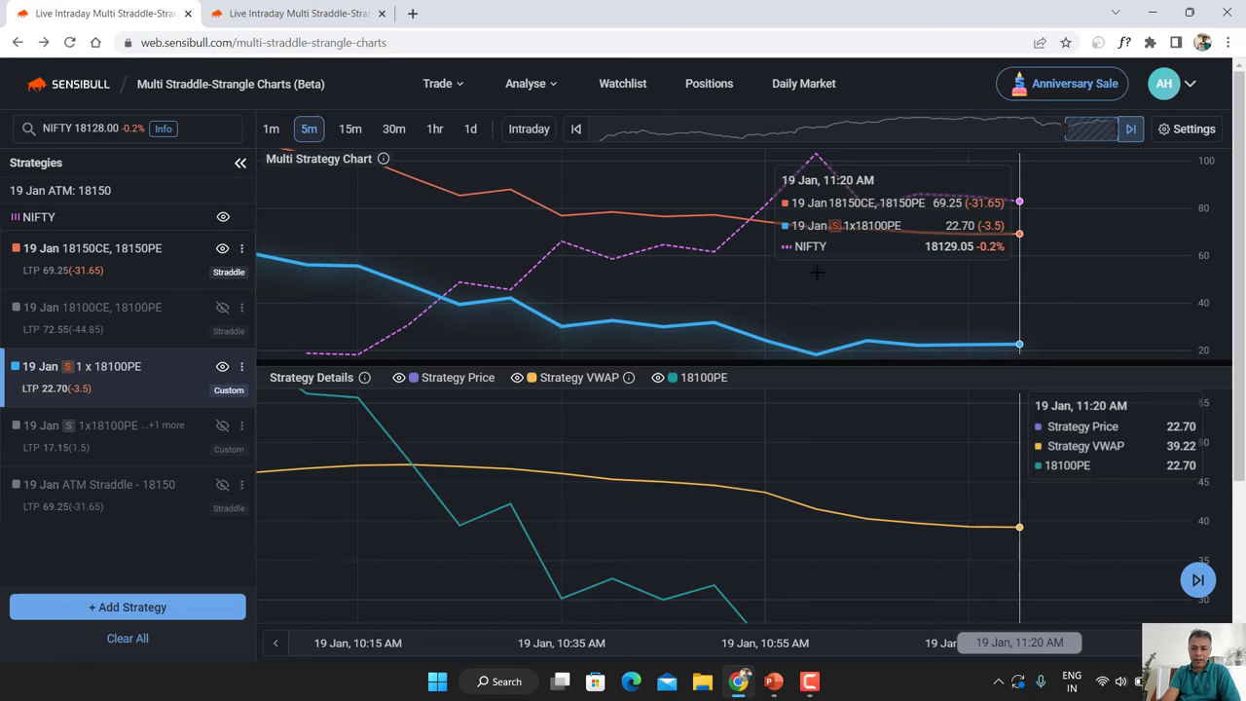
{"action": "left_click", "coordinate": [242, 8]}
{"action": "left_click", "coordinate": [68, 13]}
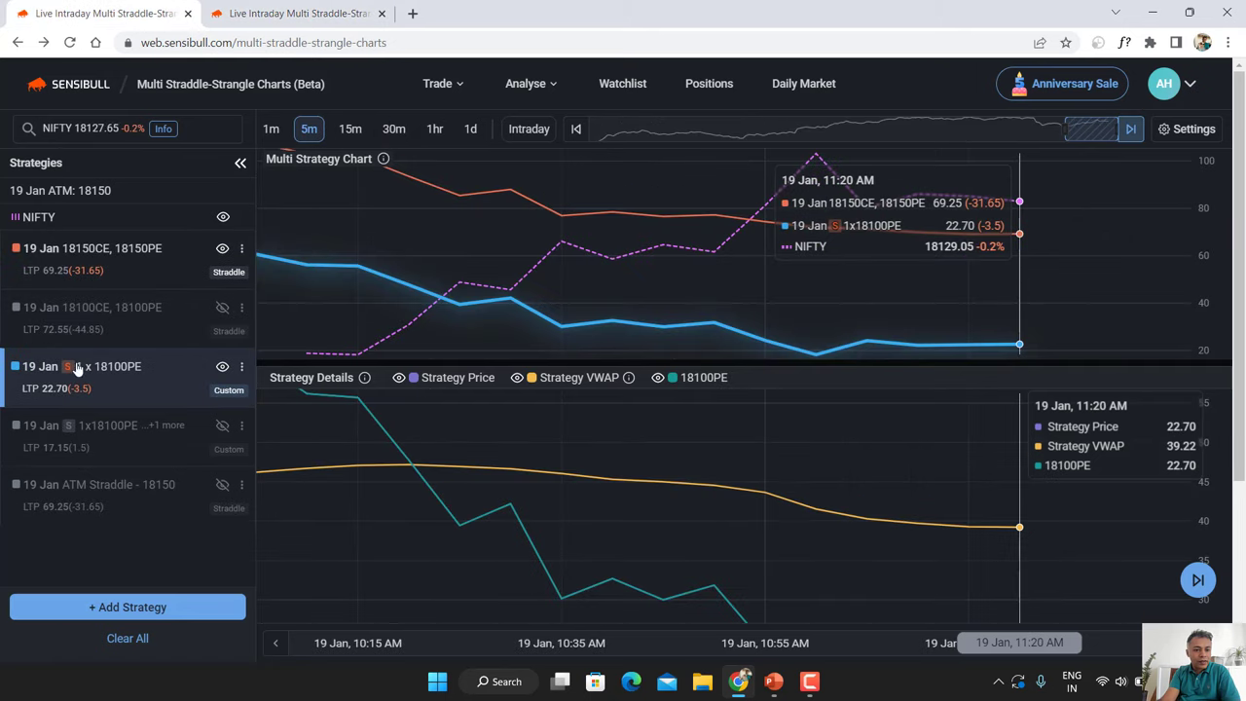
Step: Select the 18150 straddle and try candle intervals of 1m, 5m, 15m, 30m and daily
{"action": "left_click", "coordinate": [112, 248]}
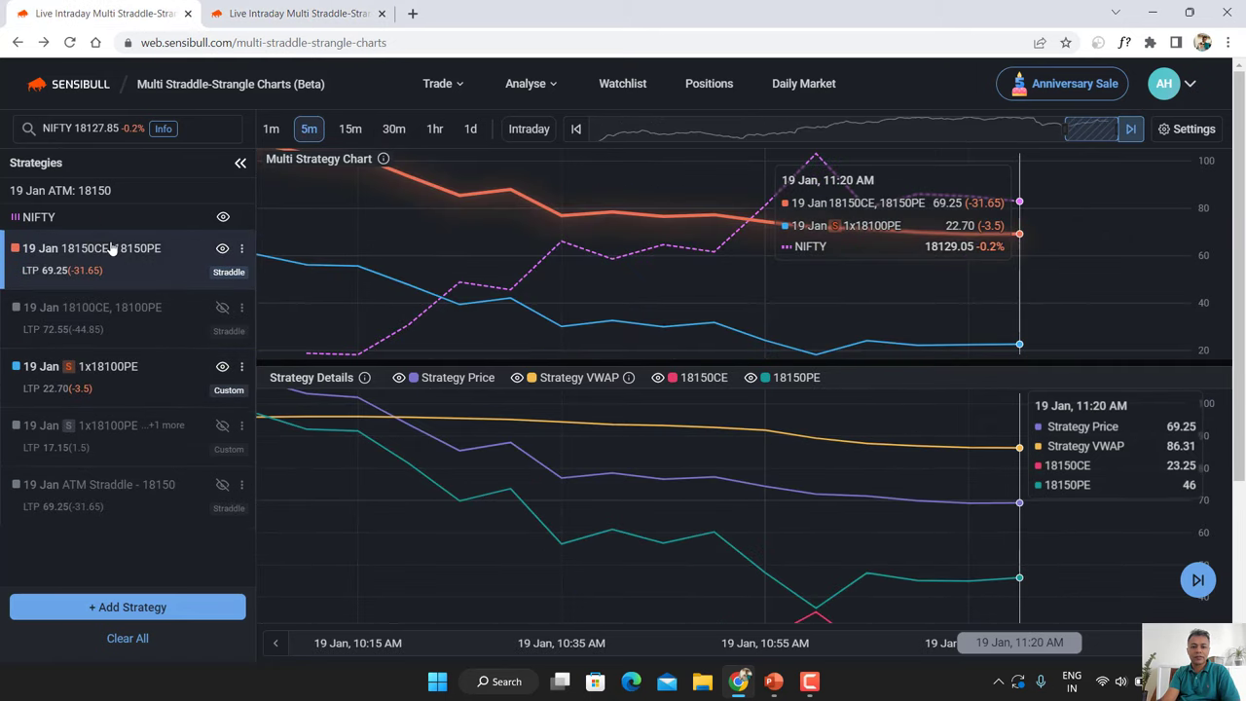
{"action": "left_click", "coordinate": [282, 129]}
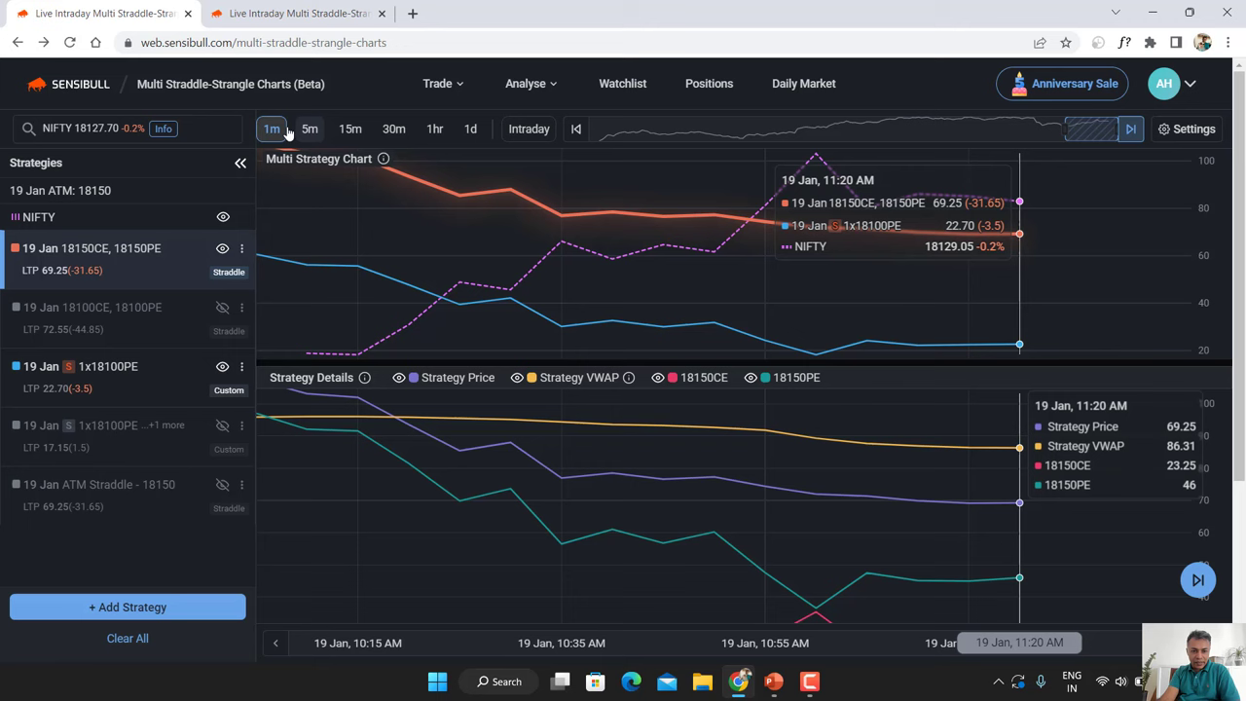
{"action": "left_click", "coordinate": [309, 131]}
{"action": "left_click", "coordinate": [349, 130]}
{"action": "left_click", "coordinate": [394, 131]}
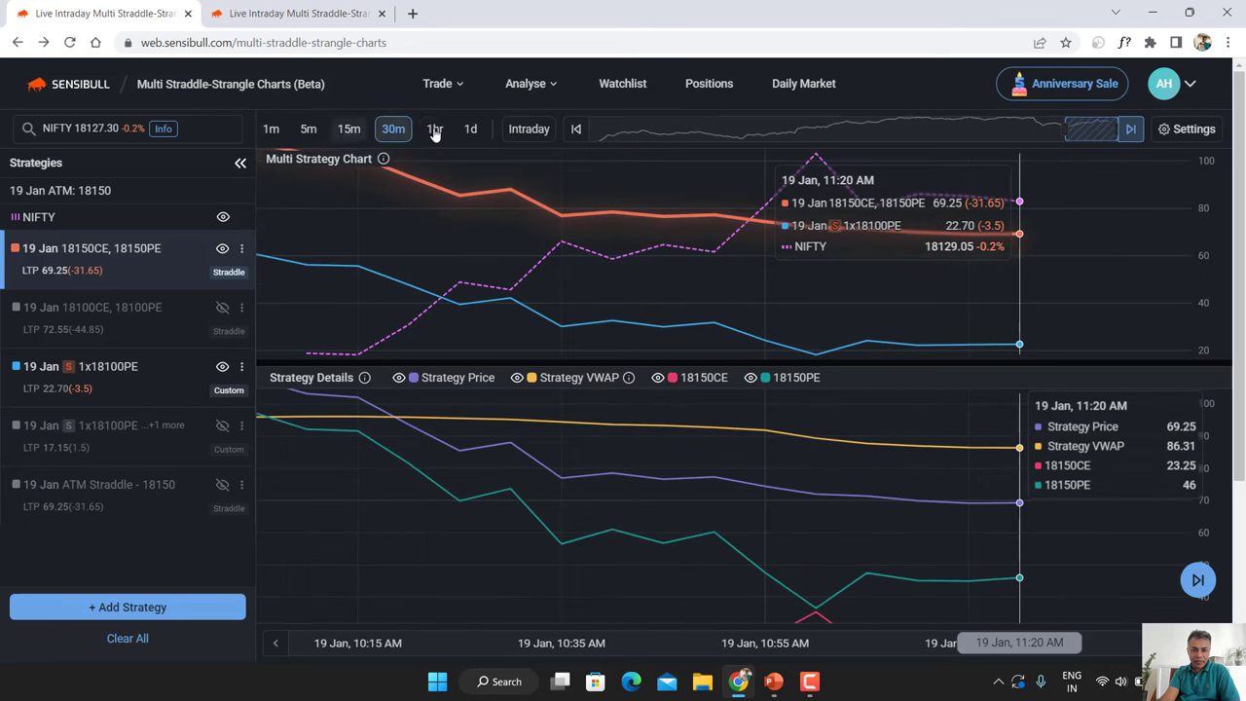
{"action": "left_click", "coordinate": [471, 130]}
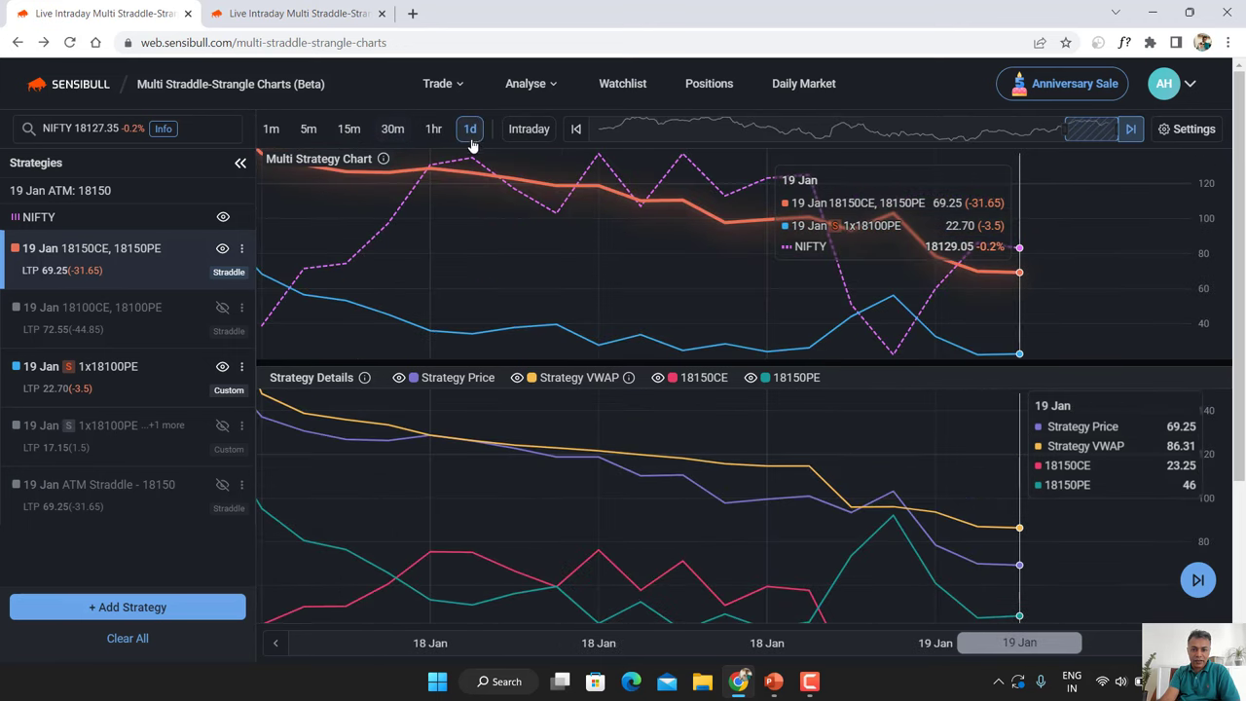
Step: Widen the navigator range back to early November, then zoom to the latest 18–19 Jan data
{"action": "left_click", "coordinate": [526, 136]}
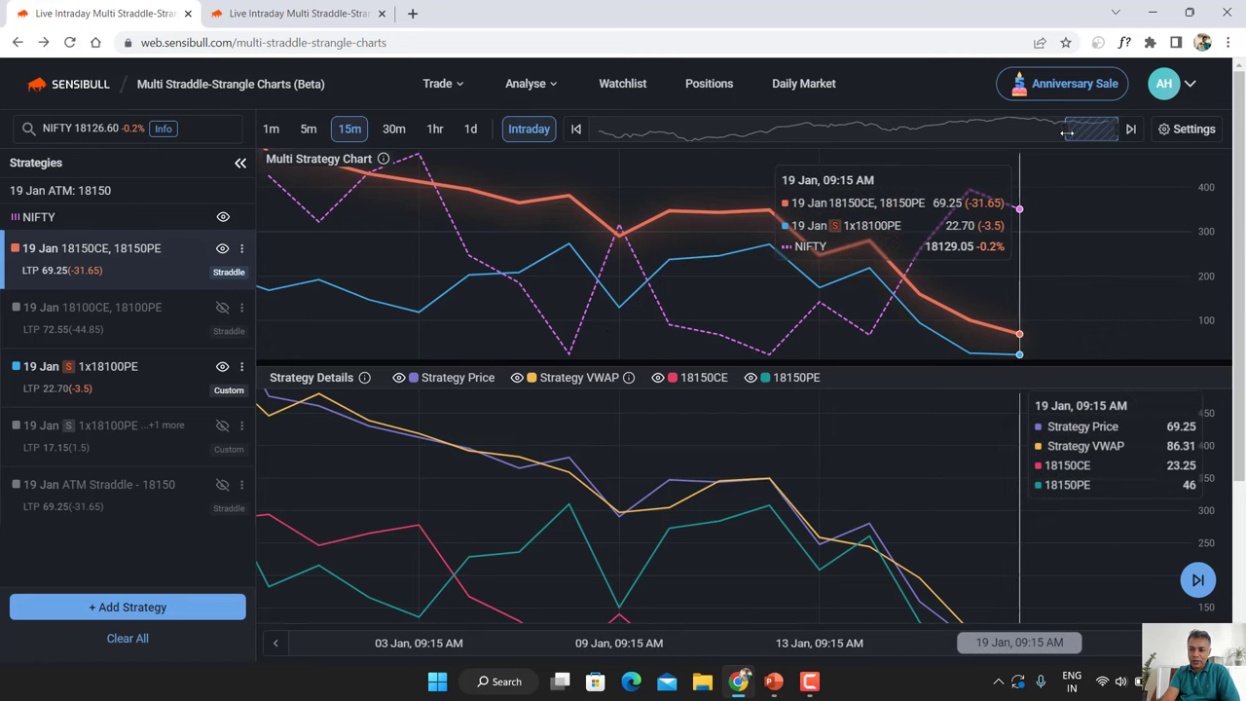
{"action": "left_click_drag", "start_coordinate": [1000, 122], "coordinate": [966, 125]}
{"action": "left_click_drag", "start_coordinate": [876, 144], "coordinate": [1113, 130]}
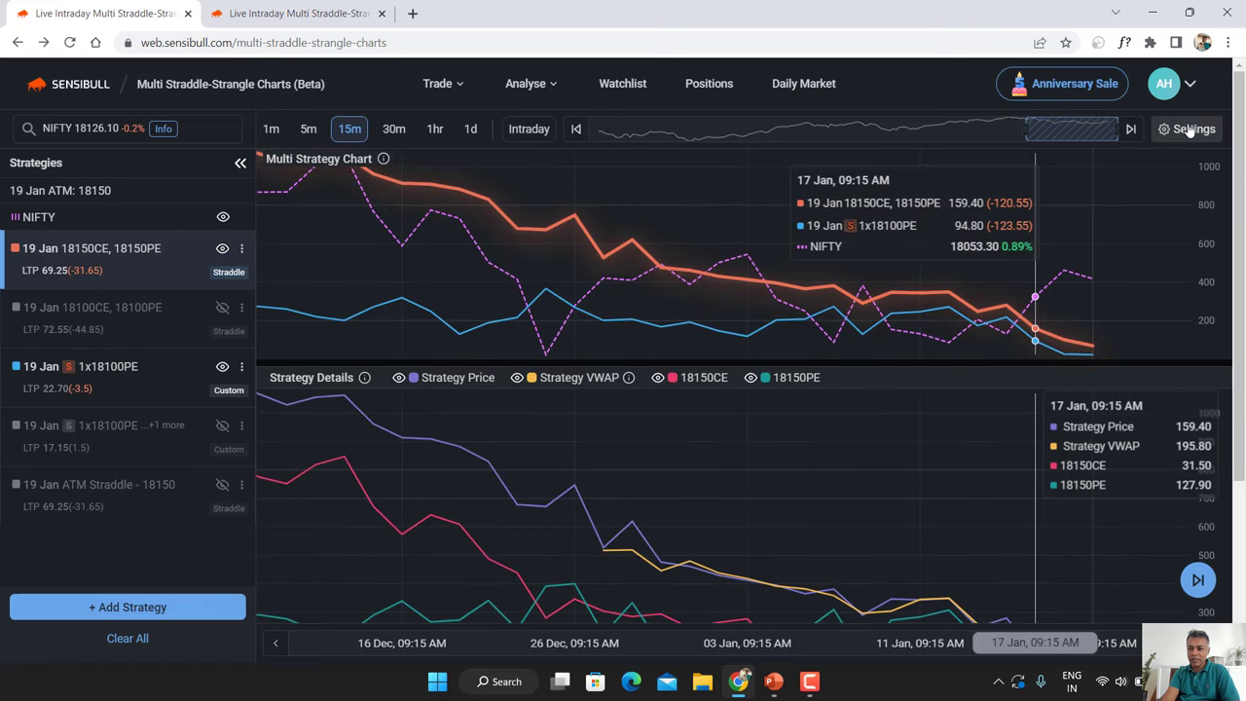
{"action": "left_click", "coordinate": [1188, 129]}
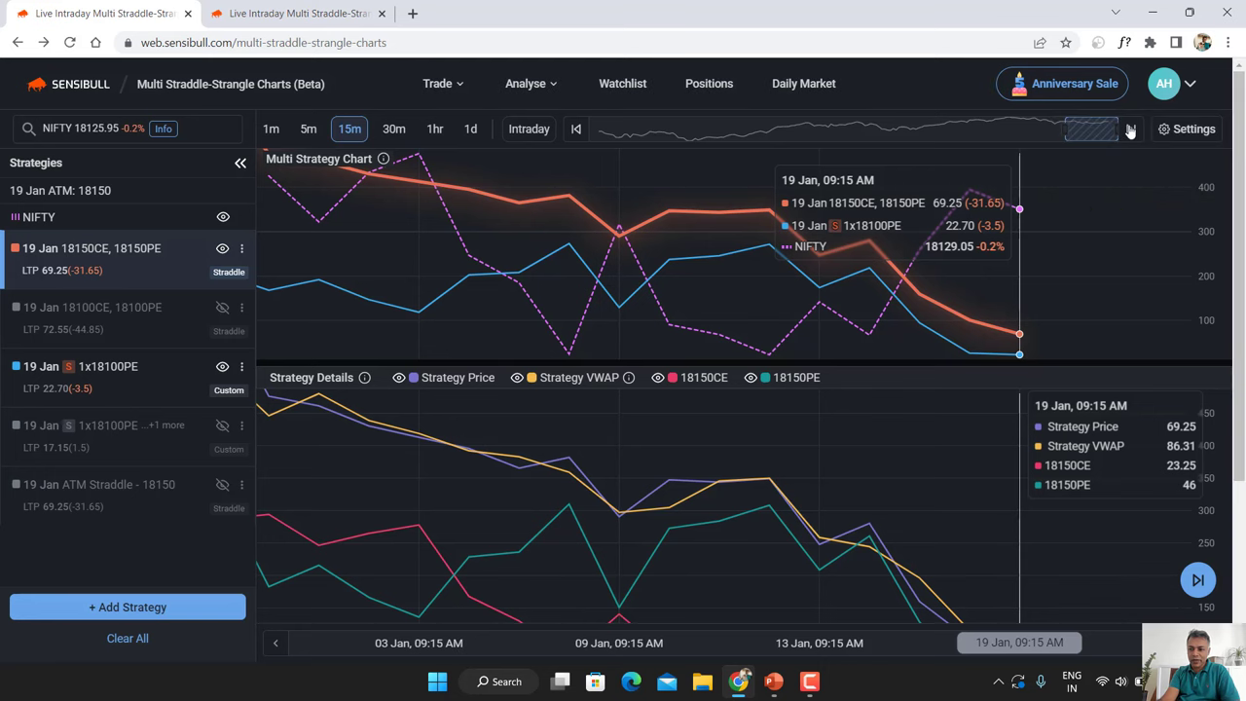
{"action": "left_click", "coordinate": [1129, 129]}
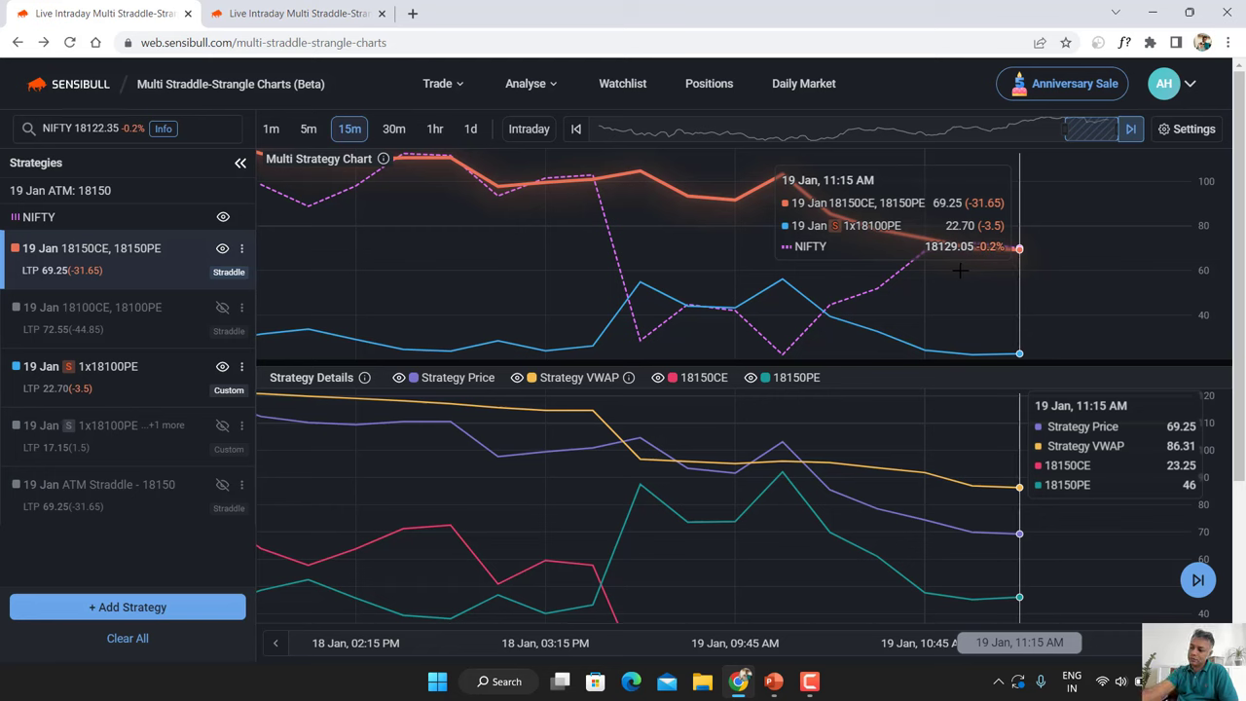
Step: Open the first strategy's menu to analyse the short 18150CE/18150PE straddle in the Strategy Builder
{"action": "left_click", "coordinate": [242, 249]}
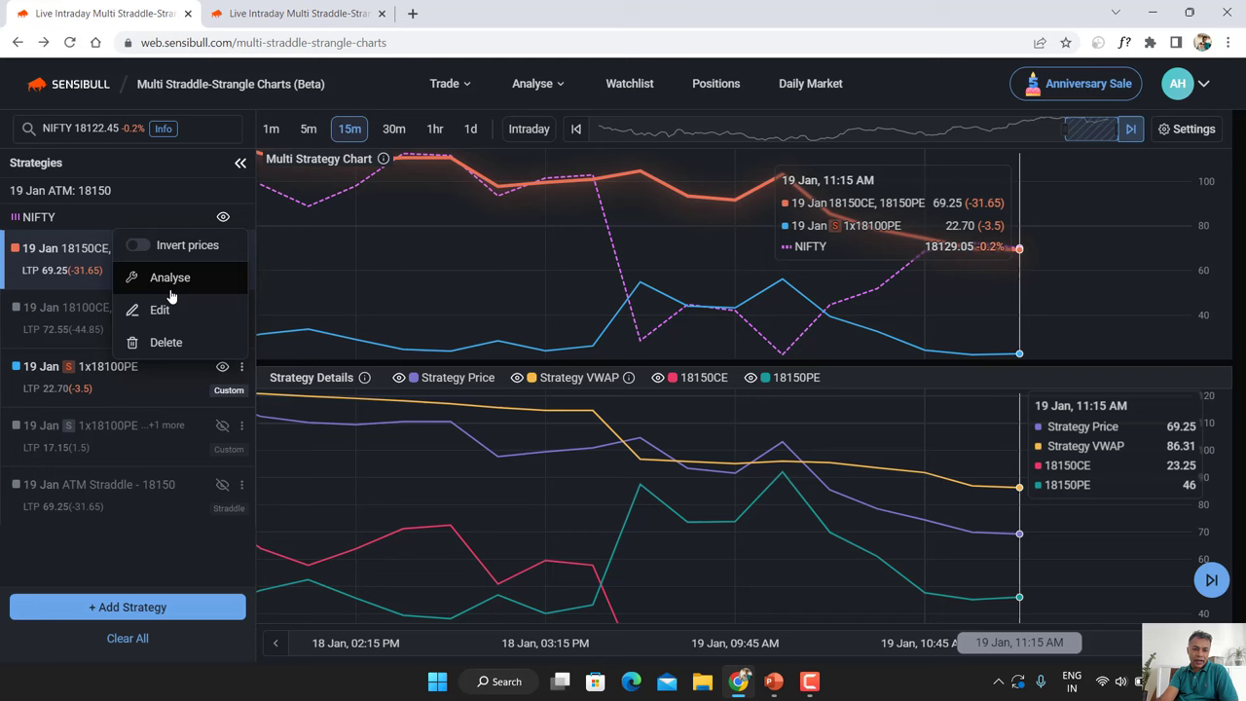
{"action": "left_click", "coordinate": [177, 166]}
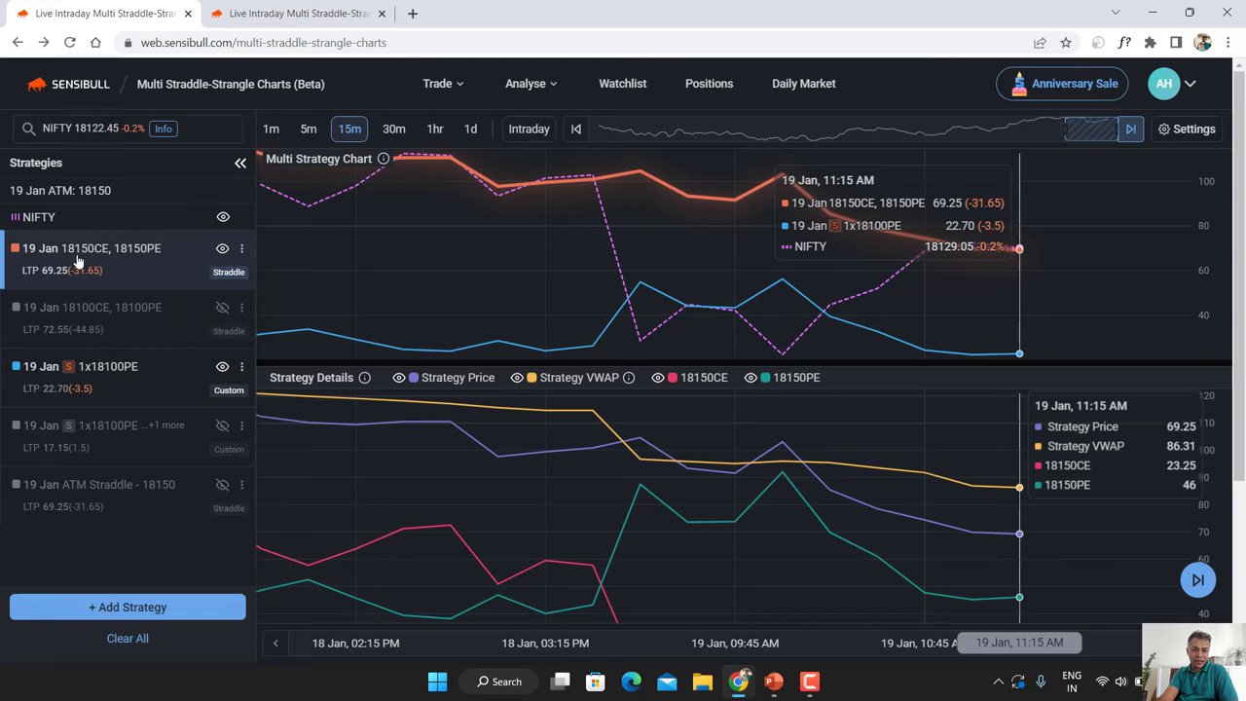
{"action": "left_click", "coordinate": [242, 249]}
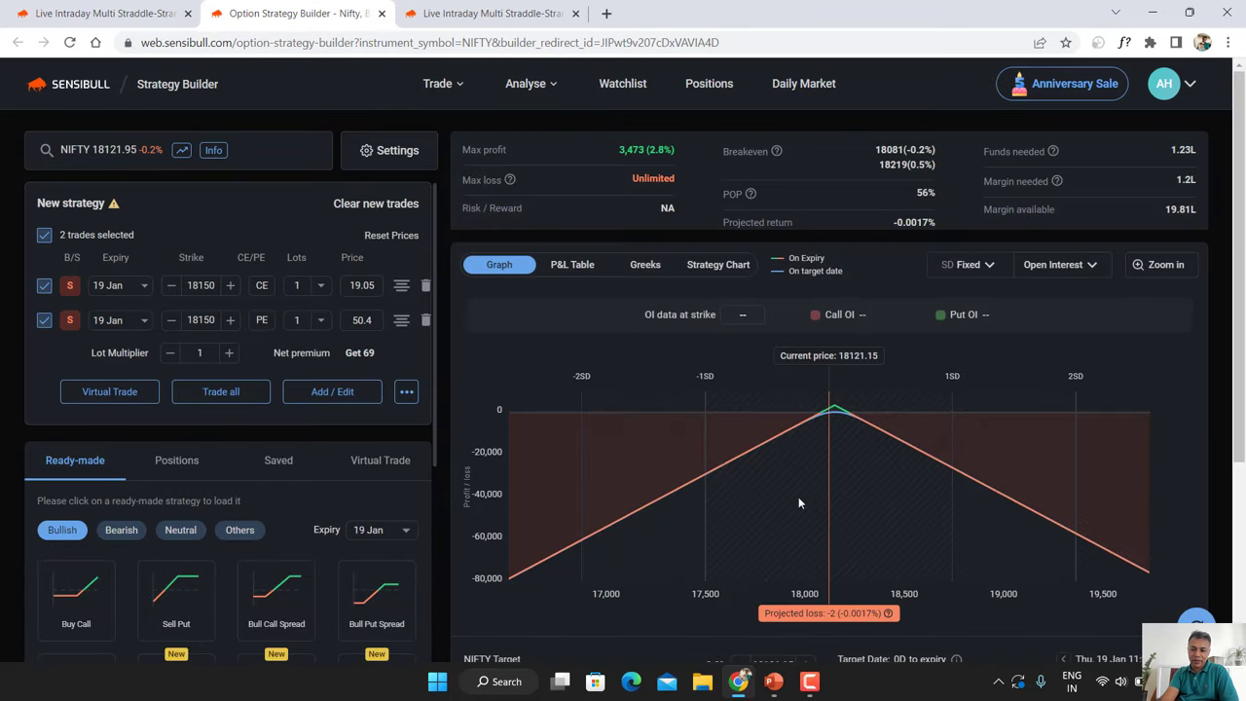
Step: Back on the charts, toggle Invert prices on and off, then refresh the ATM strike to 18100
{"action": "left_click", "coordinate": [118, 12]}
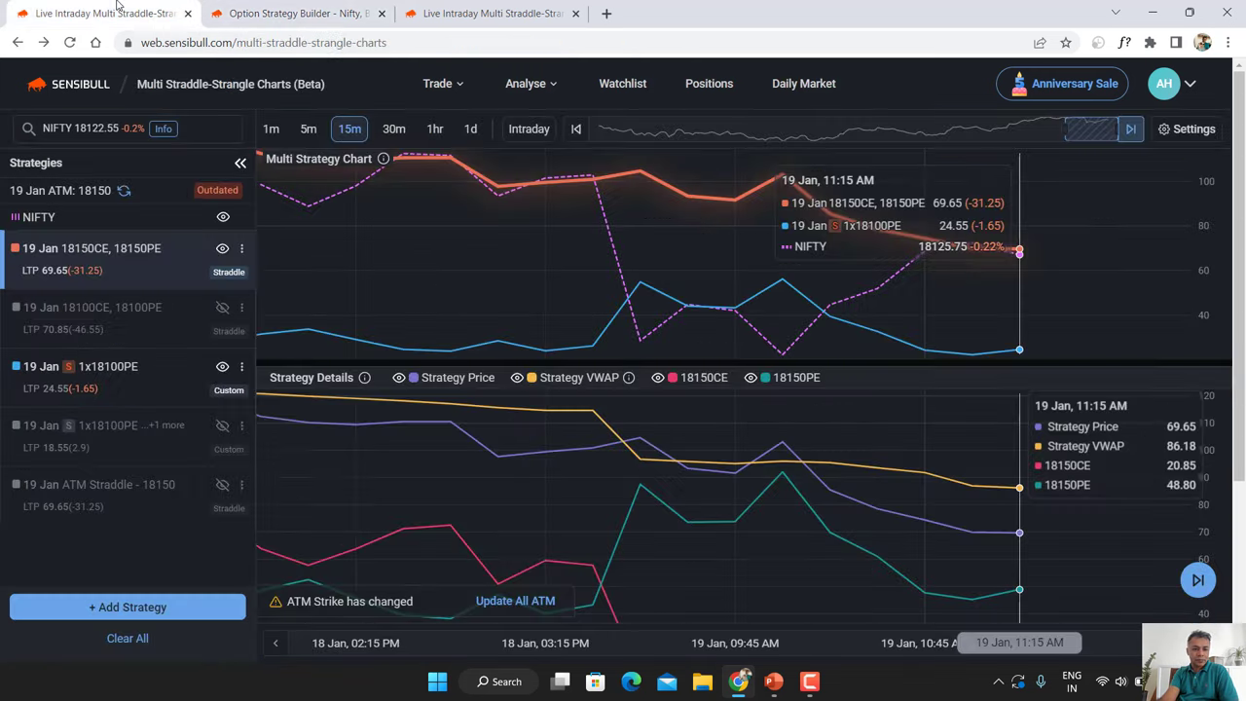
{"action": "left_click", "coordinate": [241, 249]}
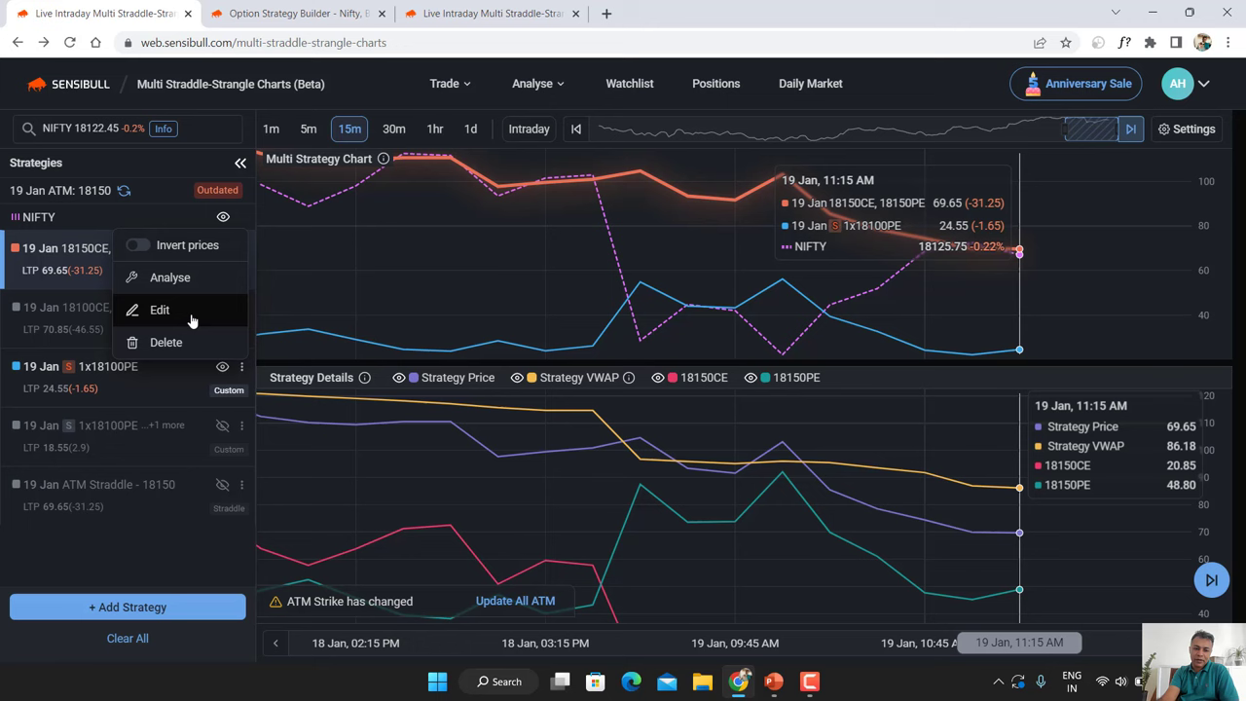
{"action": "left_click", "coordinate": [141, 245]}
{"action": "left_click", "coordinate": [140, 246]}
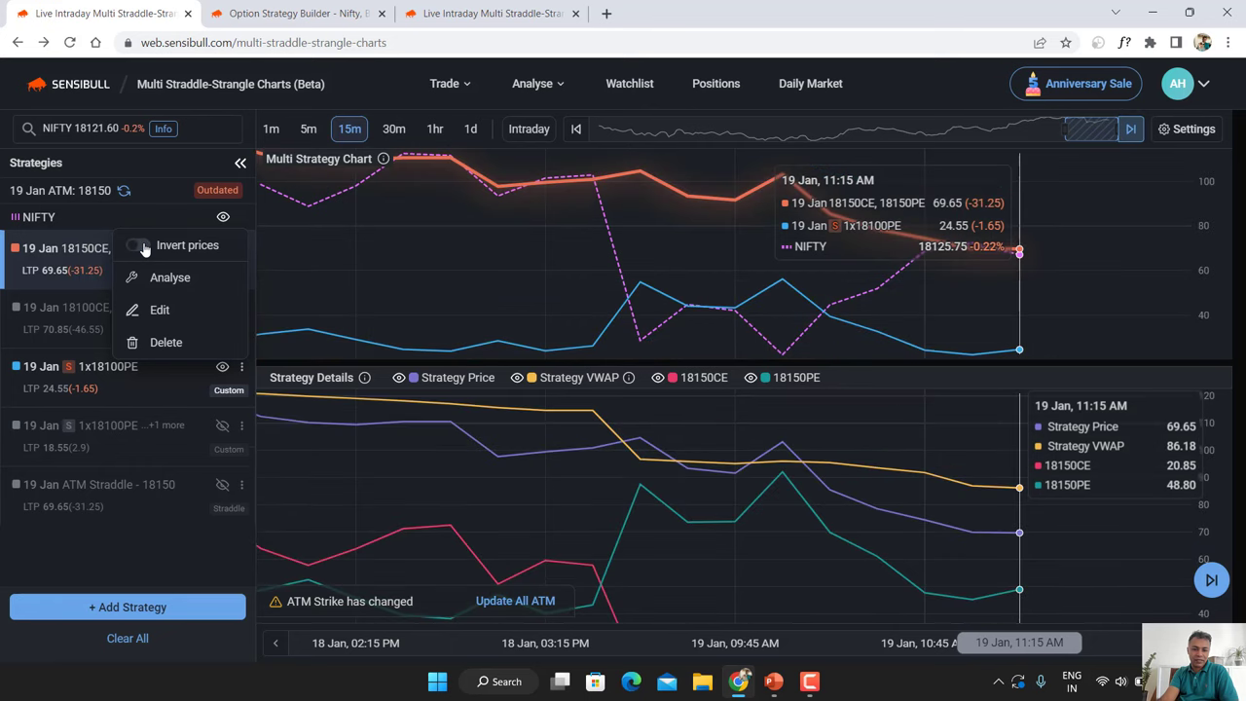
{"action": "left_click", "coordinate": [117, 193]}
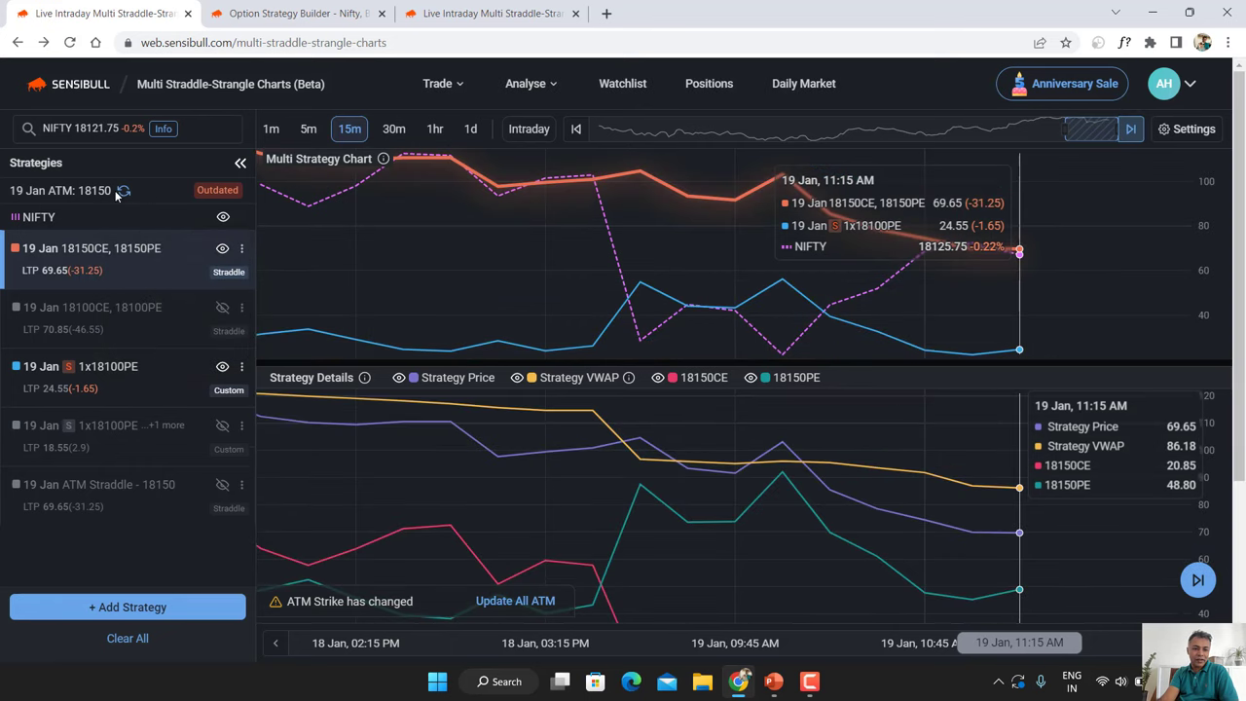
{"action": "left_click", "coordinate": [124, 194]}
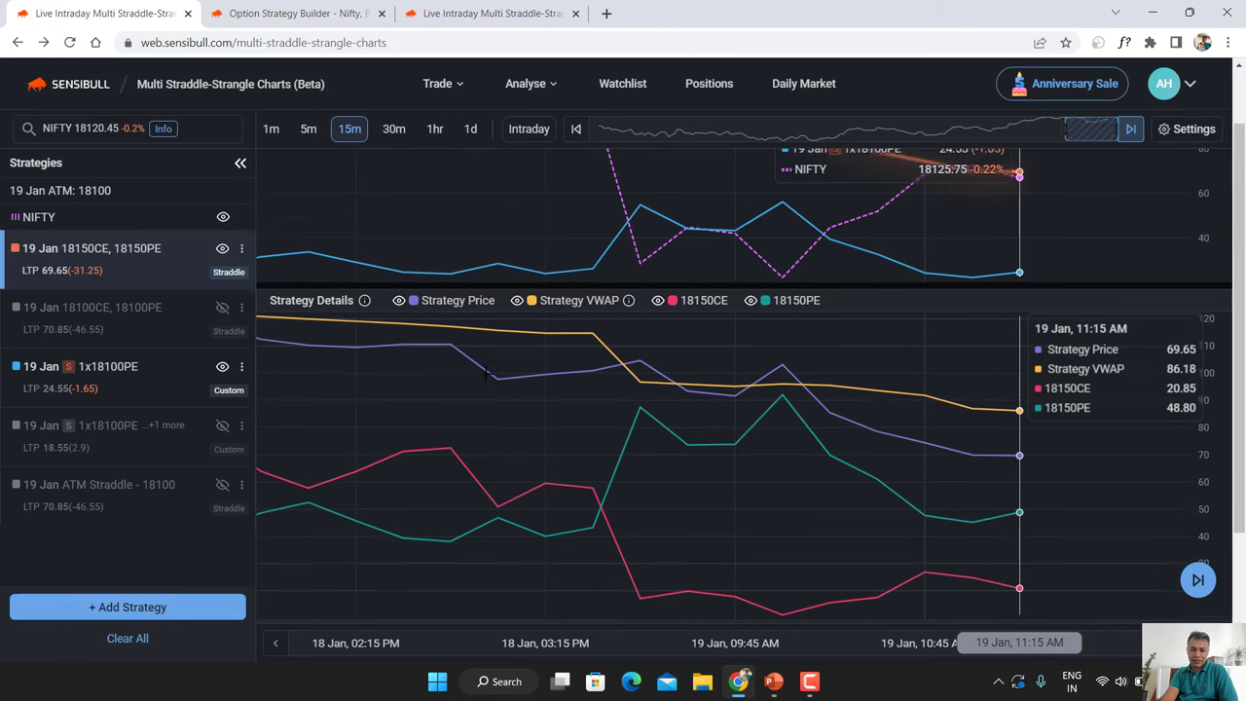
Step: Scroll down past Strategy Details to reveal the Call OI / Put OI chart
{"action": "scroll", "coordinate": [516, 408], "scroll_direction": "down", "scroll_amount": 1}
{"action": "scroll", "coordinate": [431, 329], "scroll_direction": "up", "scroll_amount": 1}
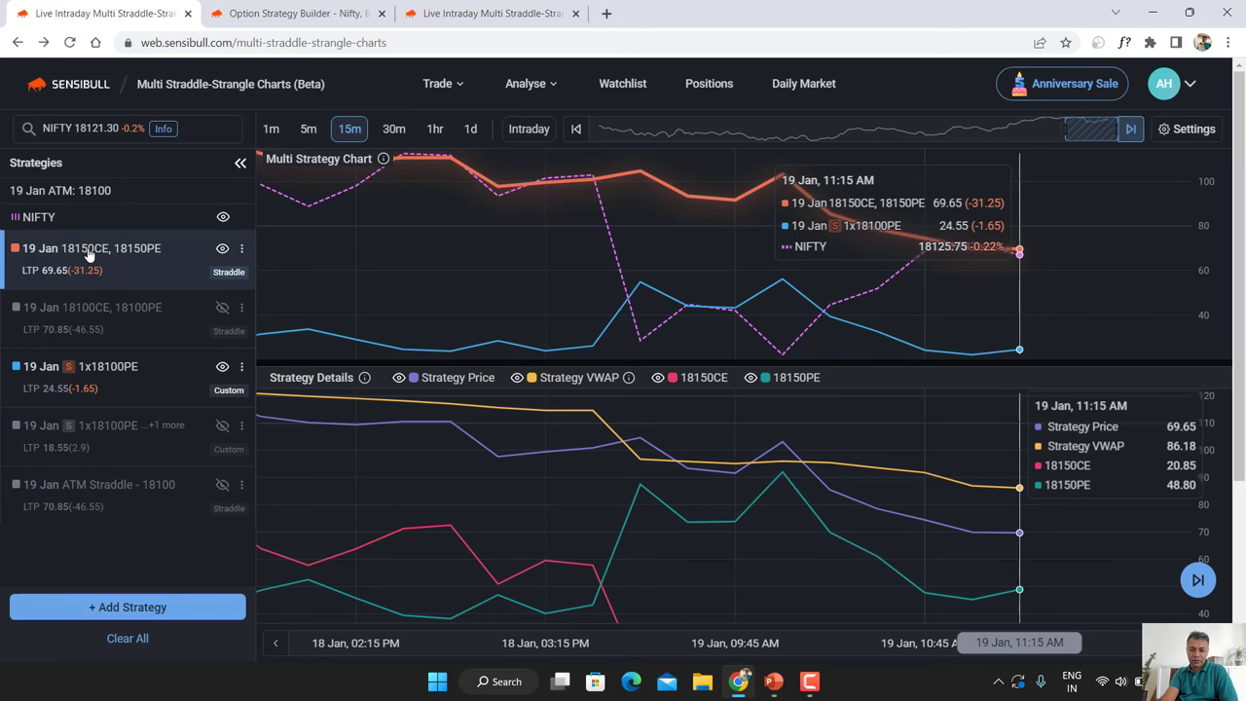
{"action": "scroll", "coordinate": [395, 382], "scroll_direction": "down", "scroll_amount": 2}
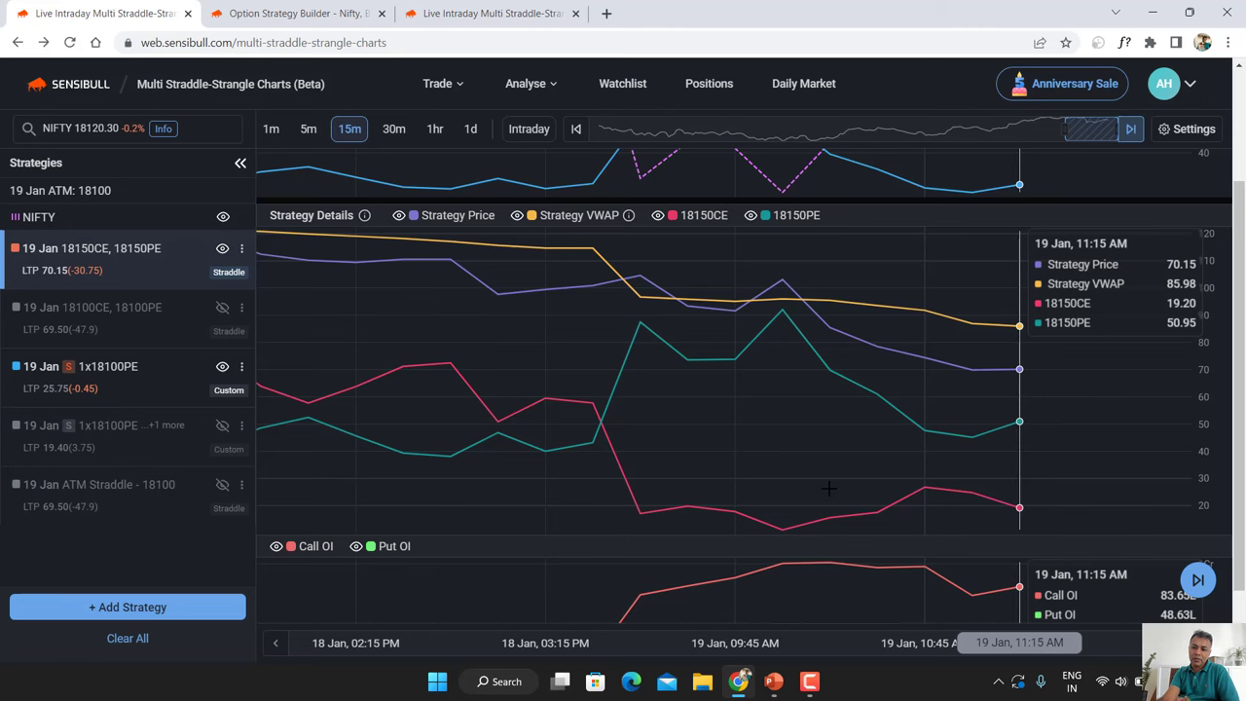
{"action": "scroll", "coordinate": [932, 366], "scroll_direction": "down", "scroll_amount": 1}
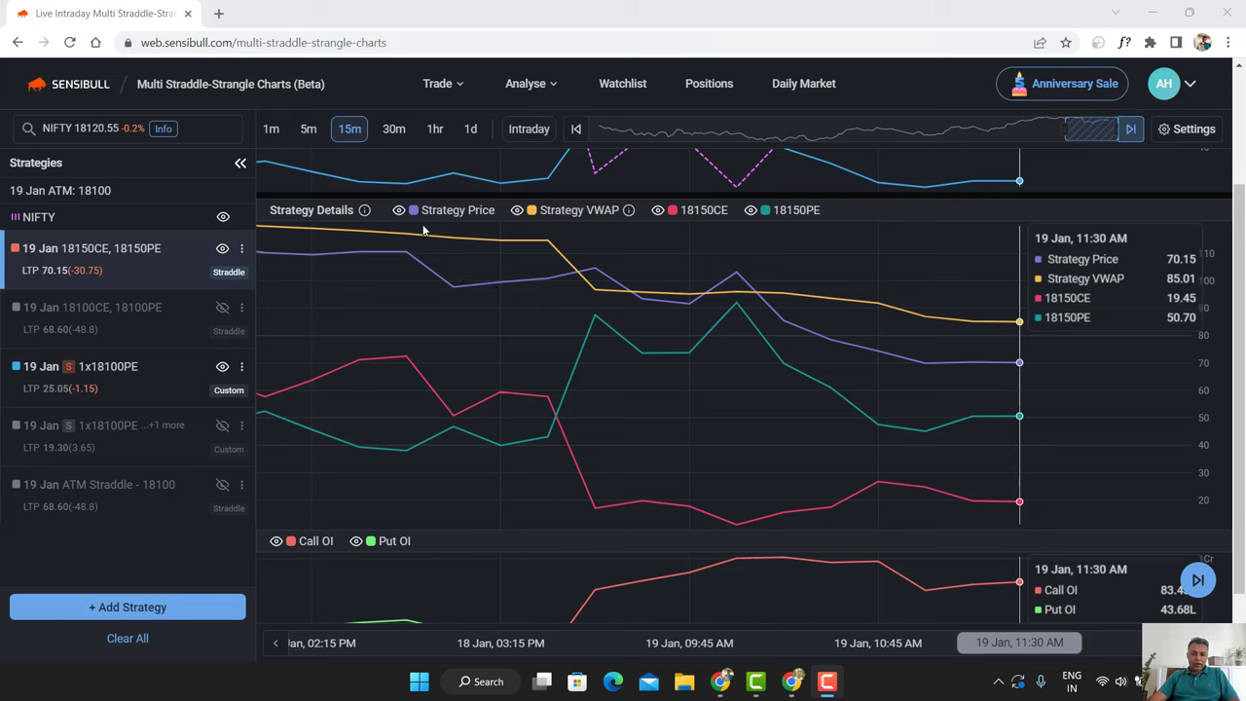
Step: Turn off the Strategy Price, Strategy VWAP, 18150CE and 18150PE lines in the Strategy Details legend
{"action": "left_click", "coordinate": [398, 210]}
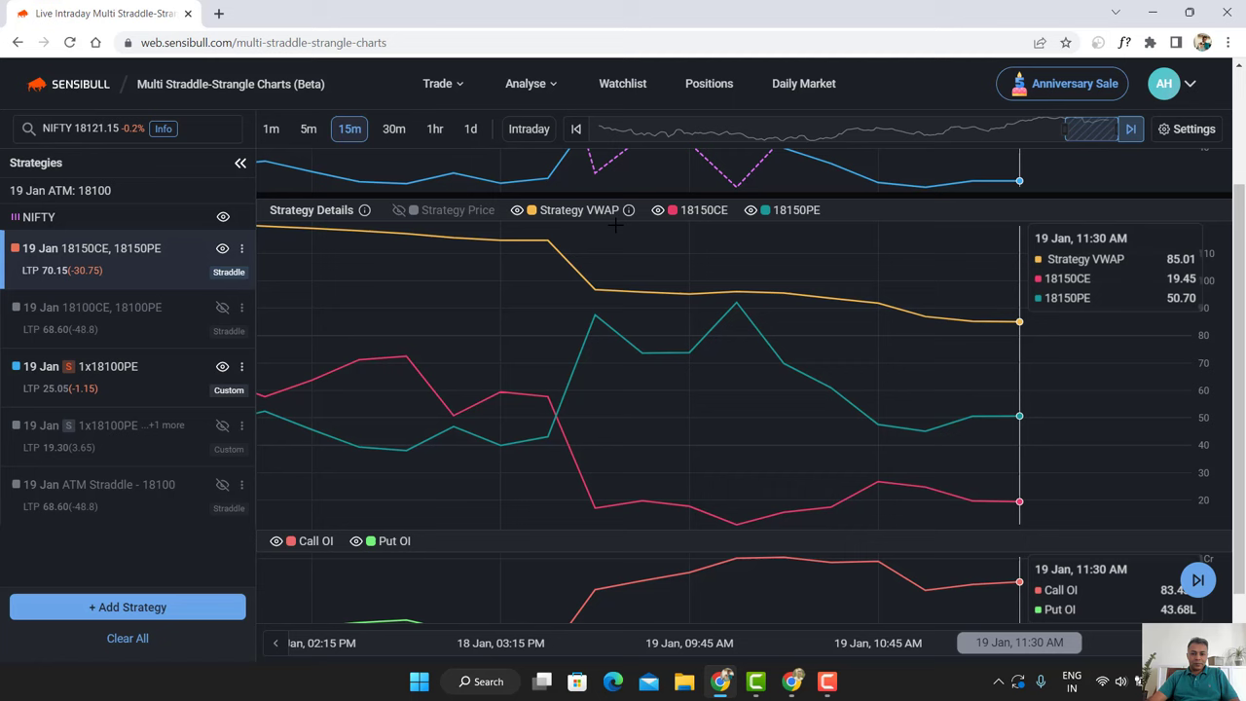
{"action": "left_click", "coordinate": [658, 210]}
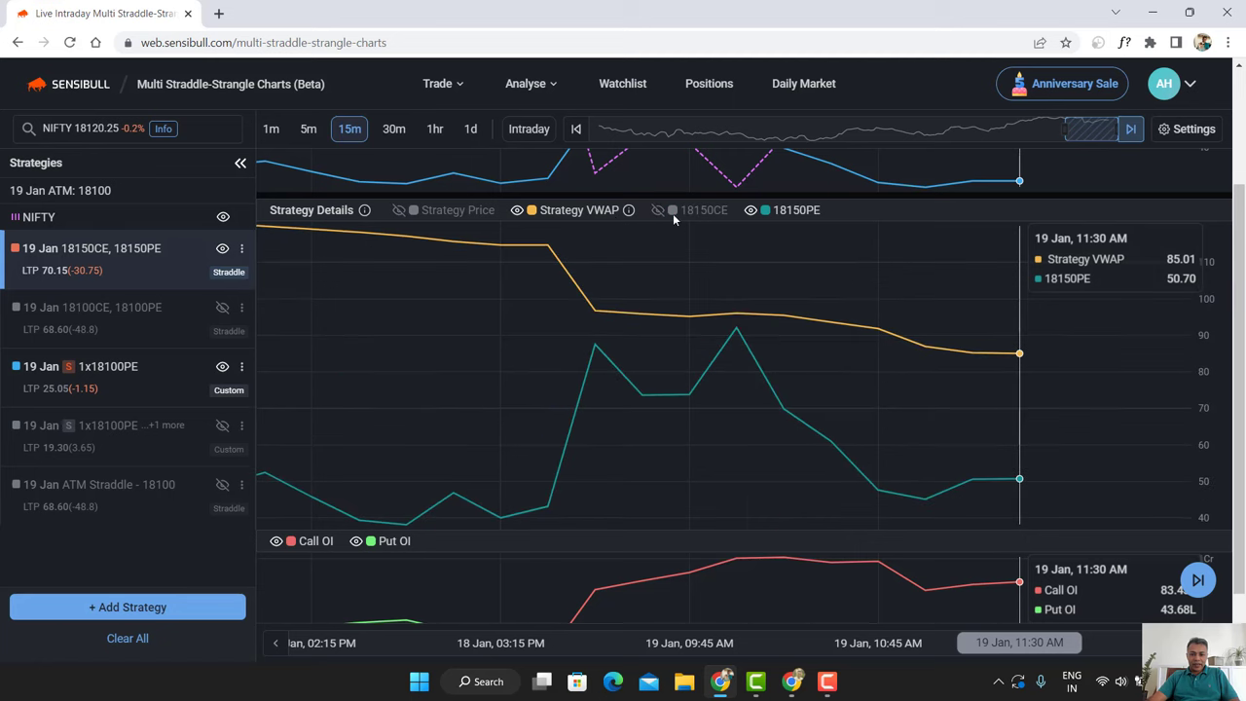
{"action": "left_click", "coordinate": [750, 211]}
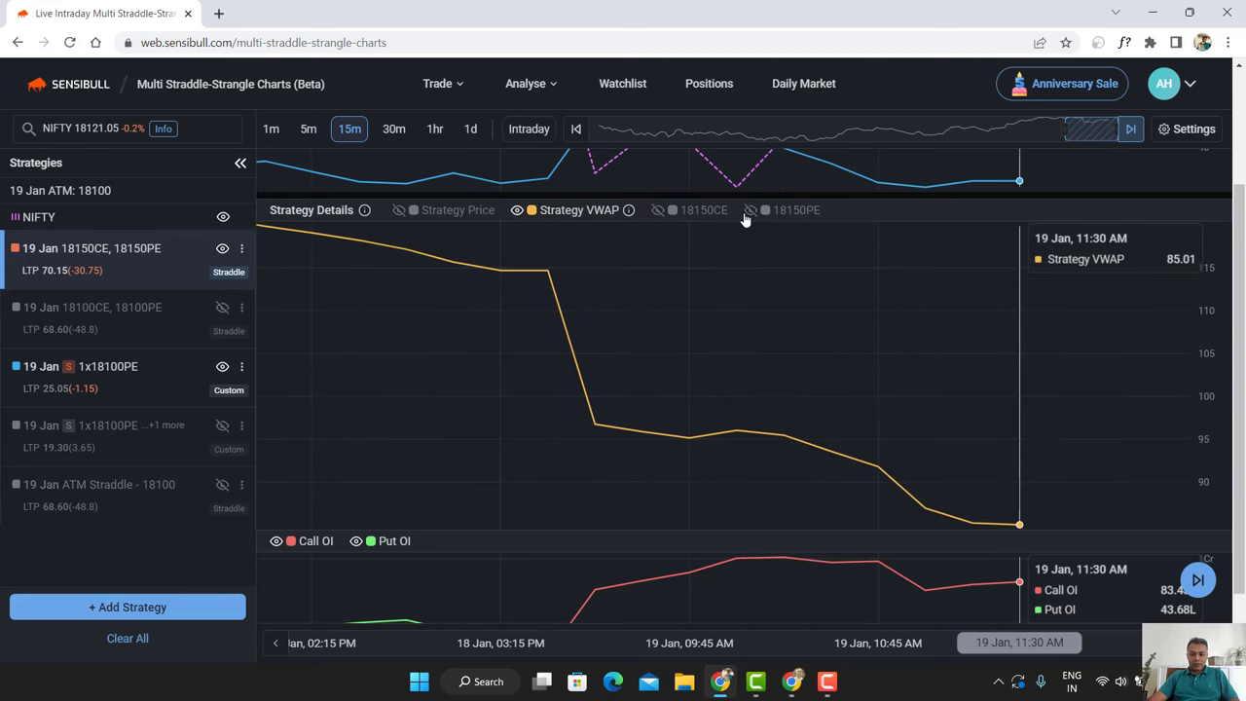
{"action": "left_click", "coordinate": [424, 212]}
{"action": "left_click", "coordinate": [517, 212]}
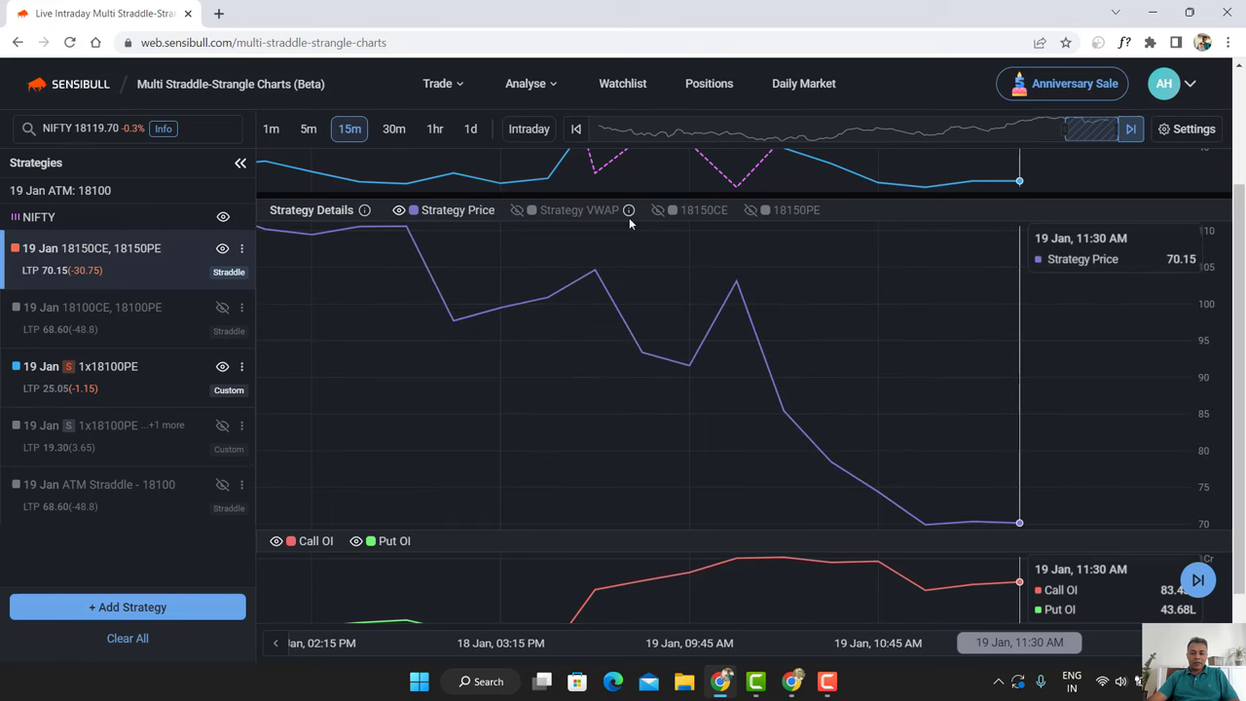
{"action": "left_click", "coordinate": [398, 211]}
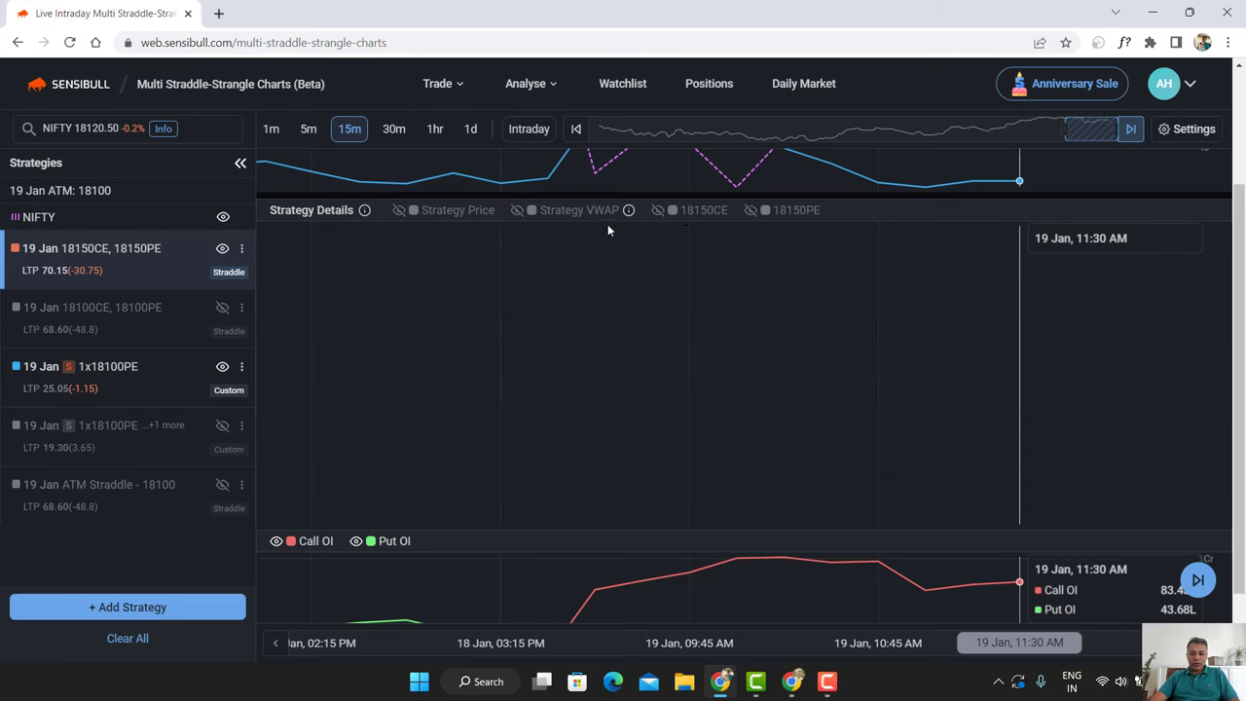
{"action": "left_click", "coordinate": [750, 211]}
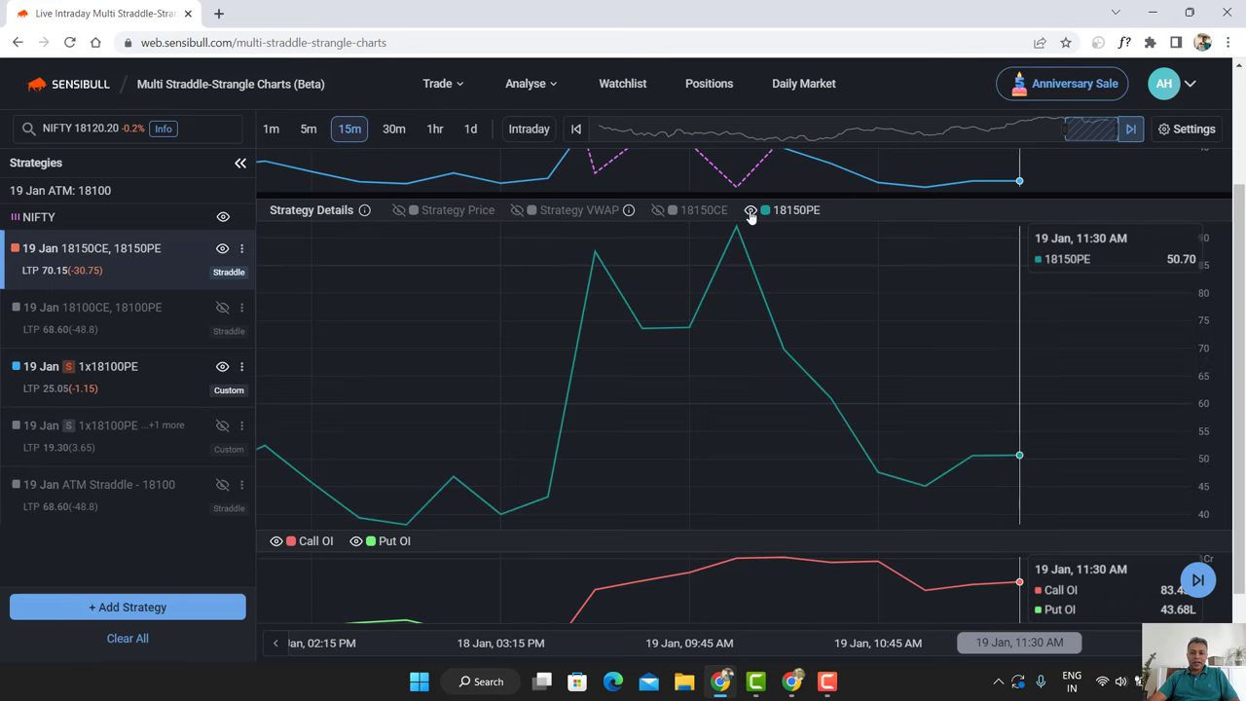
{"action": "left_click", "coordinate": [750, 211]}
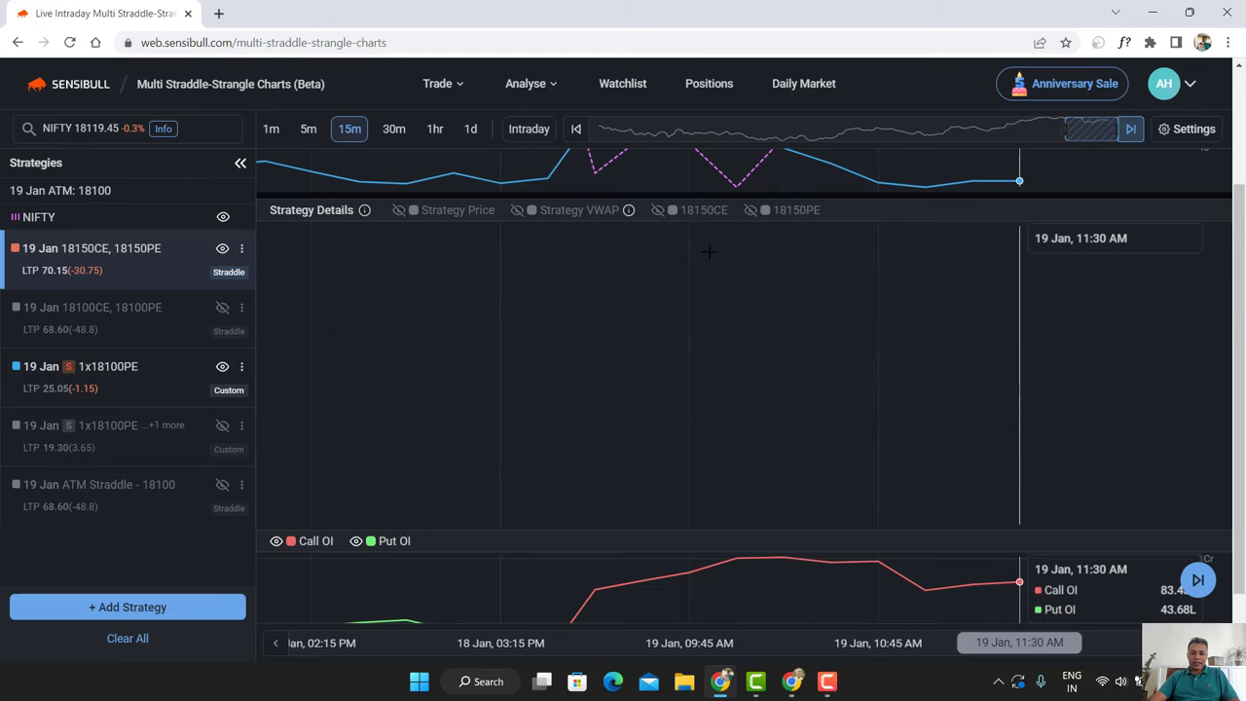
{"action": "scroll", "coordinate": [703, 287], "scroll_direction": "up", "scroll_amount": 2}
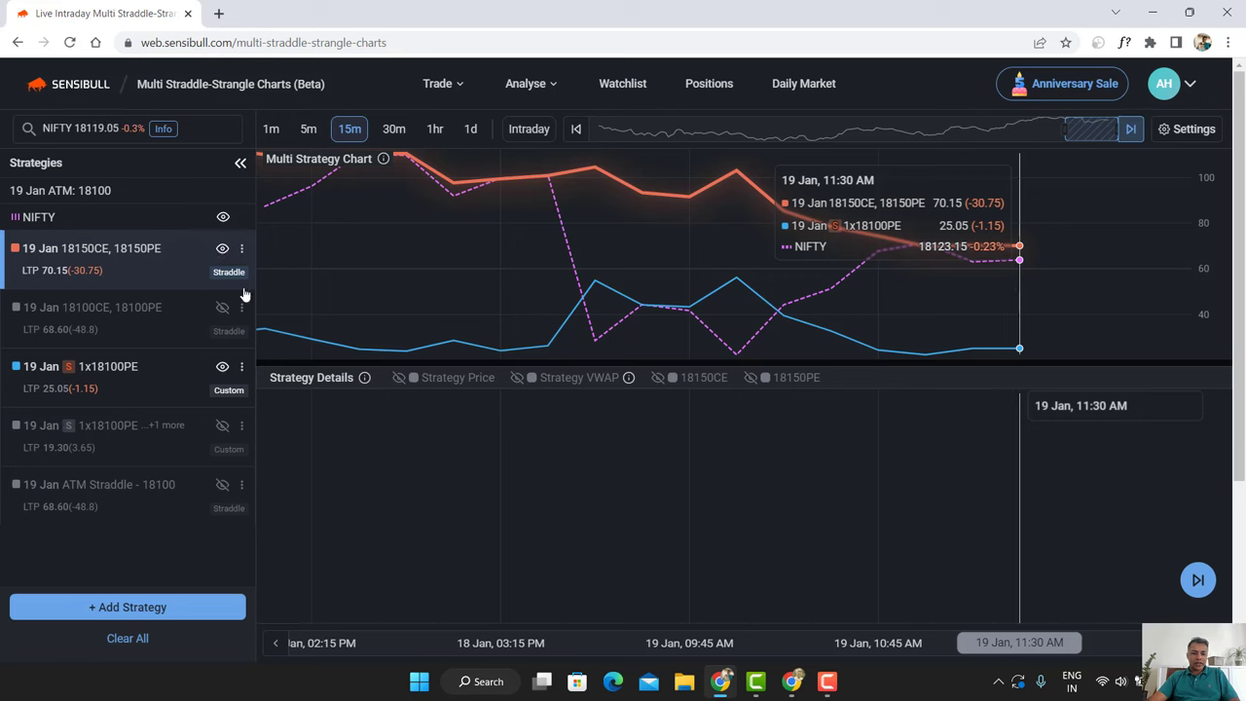
Step: Hide the 18150 straddle row, leaving only NIFTY and the short 18100PE plotted
{"action": "left_click", "coordinate": [223, 250]}
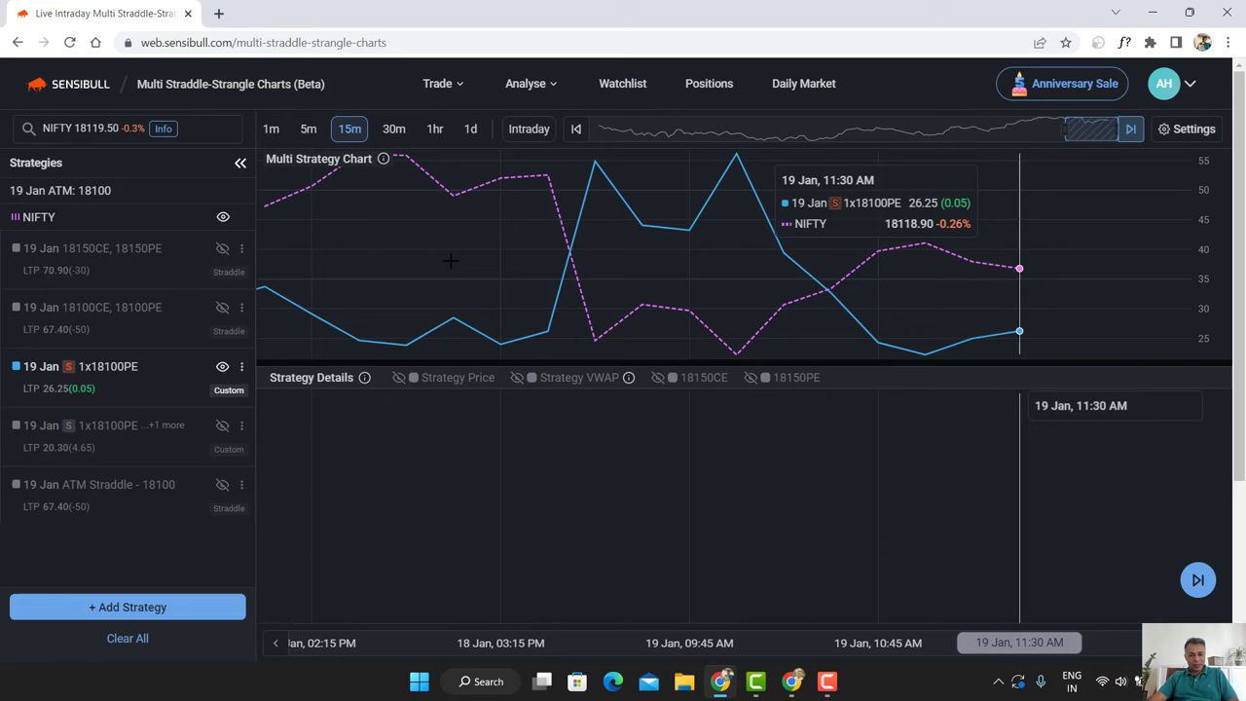
{"action": "scroll", "coordinate": [710, 297], "scroll_direction": "down", "scroll_amount": 3}
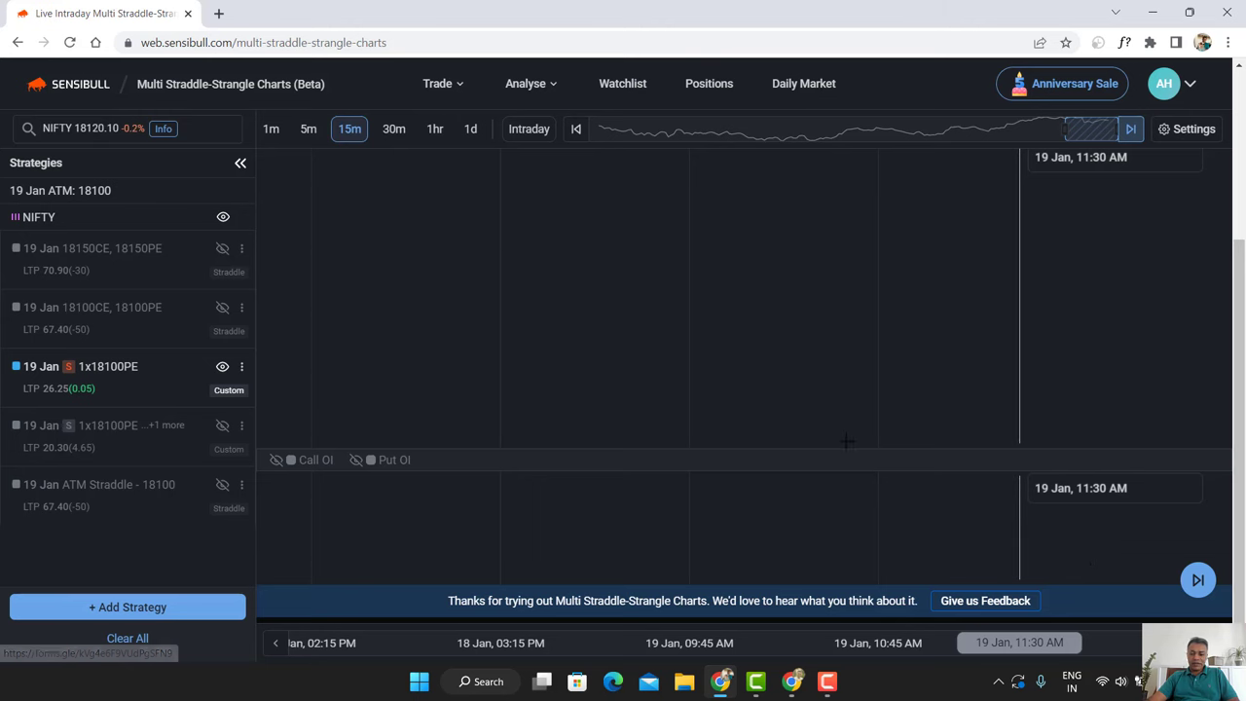
{"action": "scroll", "coordinate": [847, 441], "scroll_direction": "up", "scroll_amount": 3}
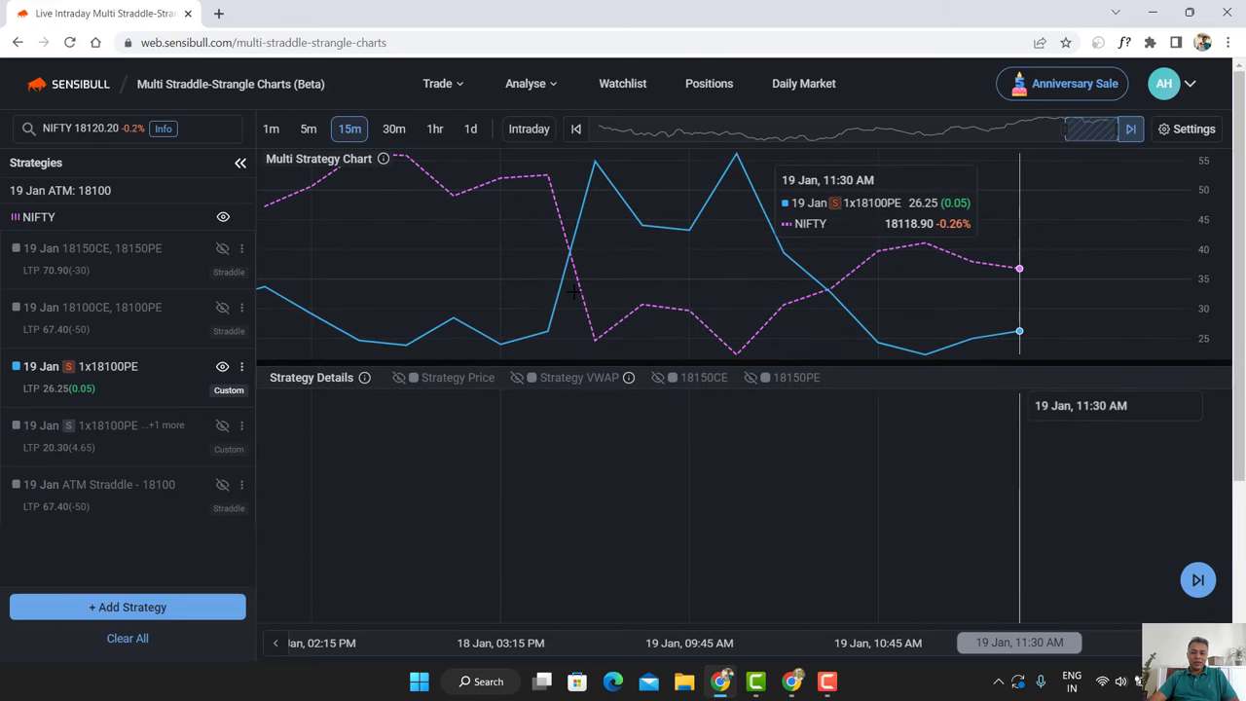